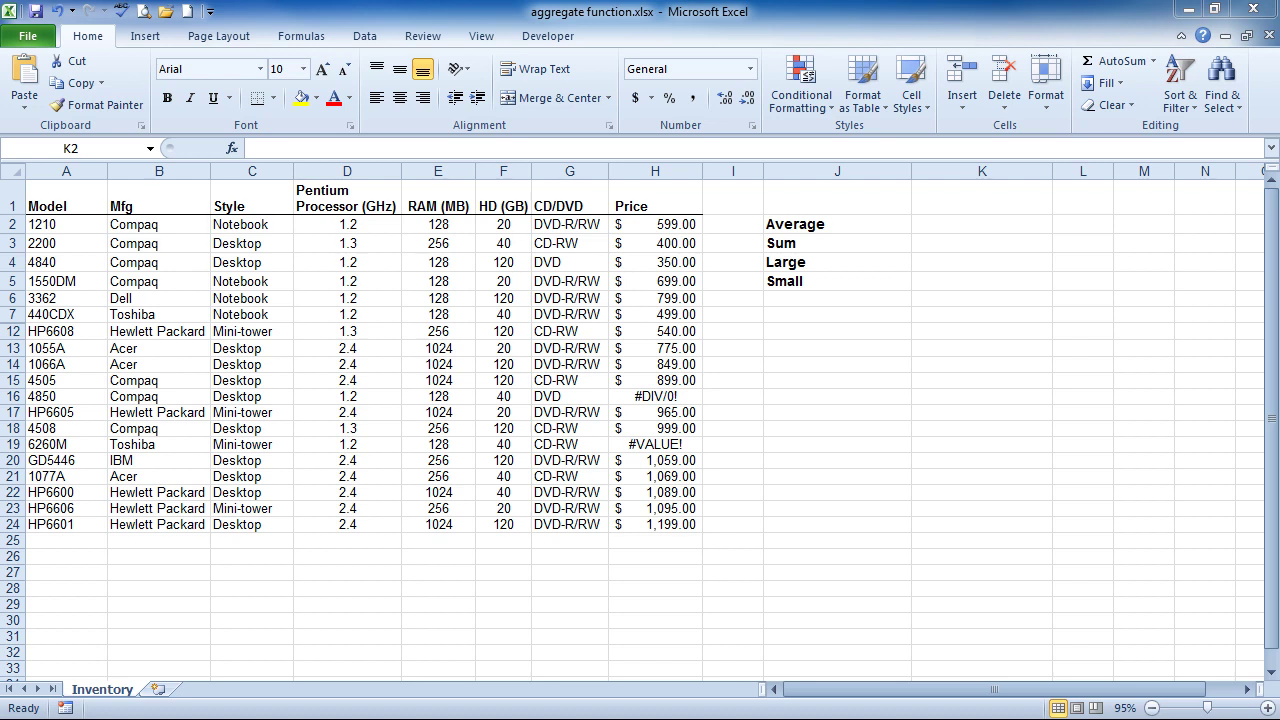
Step: Try the formula =AVERAGE(H2:H24) in cell K2 beside the Average label, and clear the cell again
{"action": "left_click", "coordinate": [968, 225]}
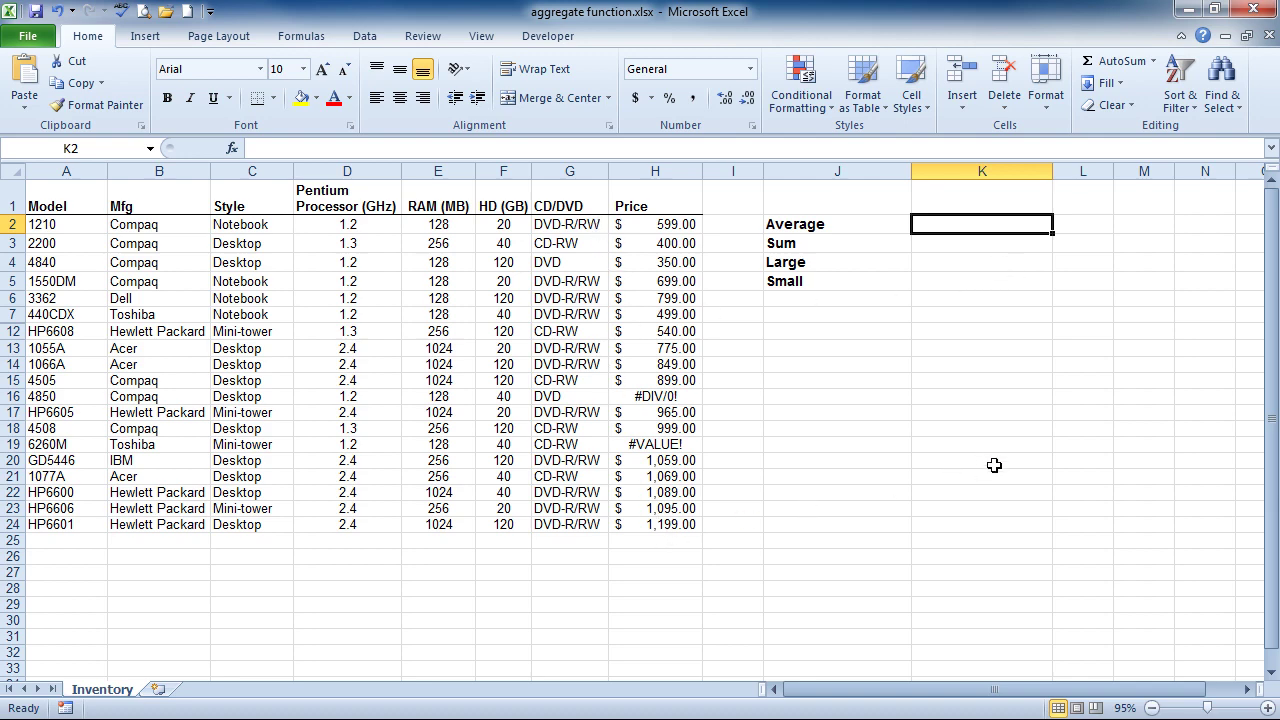
{"action": "type", "text": "=a"}
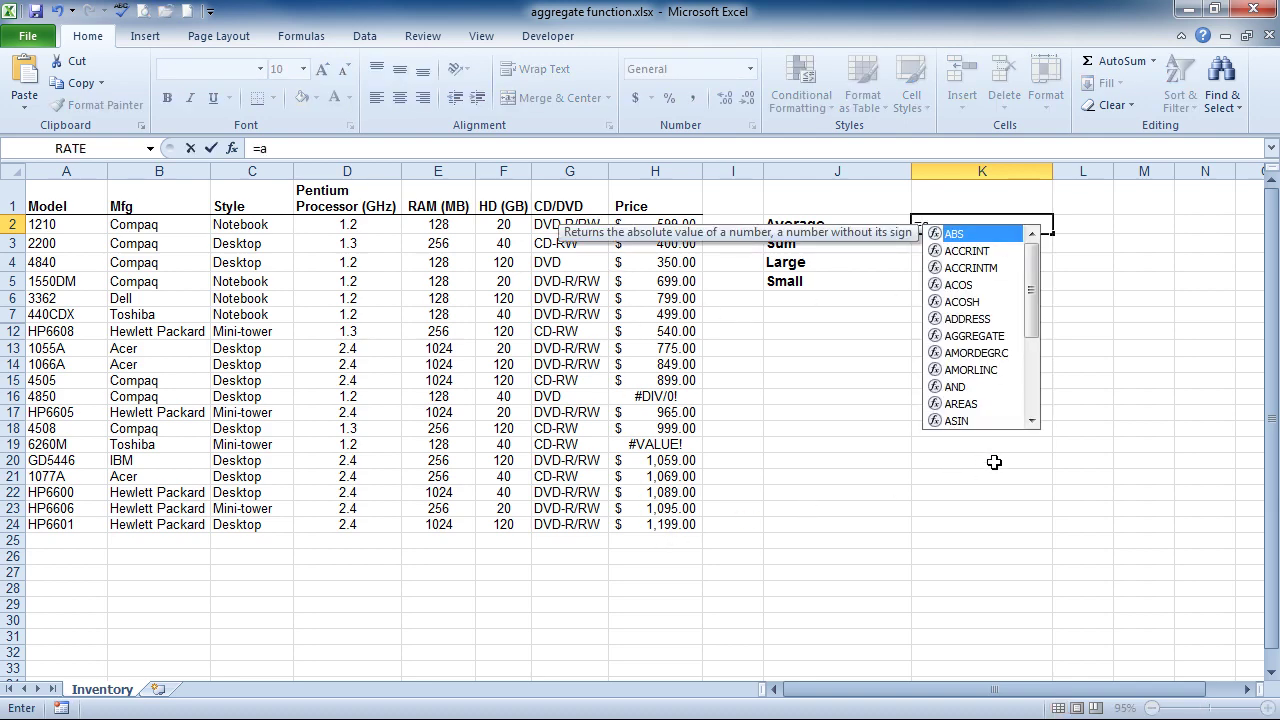
{"action": "type", "text": "verage("}
{"action": "left_click_drag", "start_coordinate": [675, 224], "coordinate": [680, 524]}
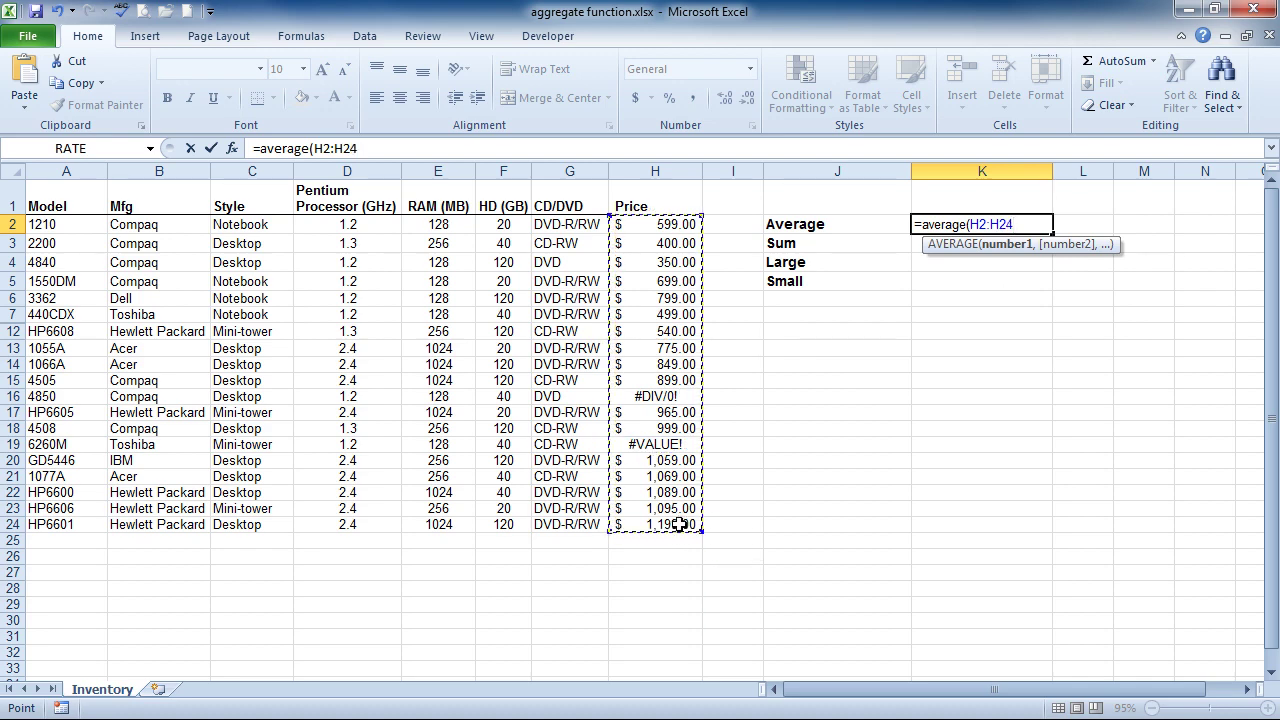
{"action": "key", "text": "Return"}
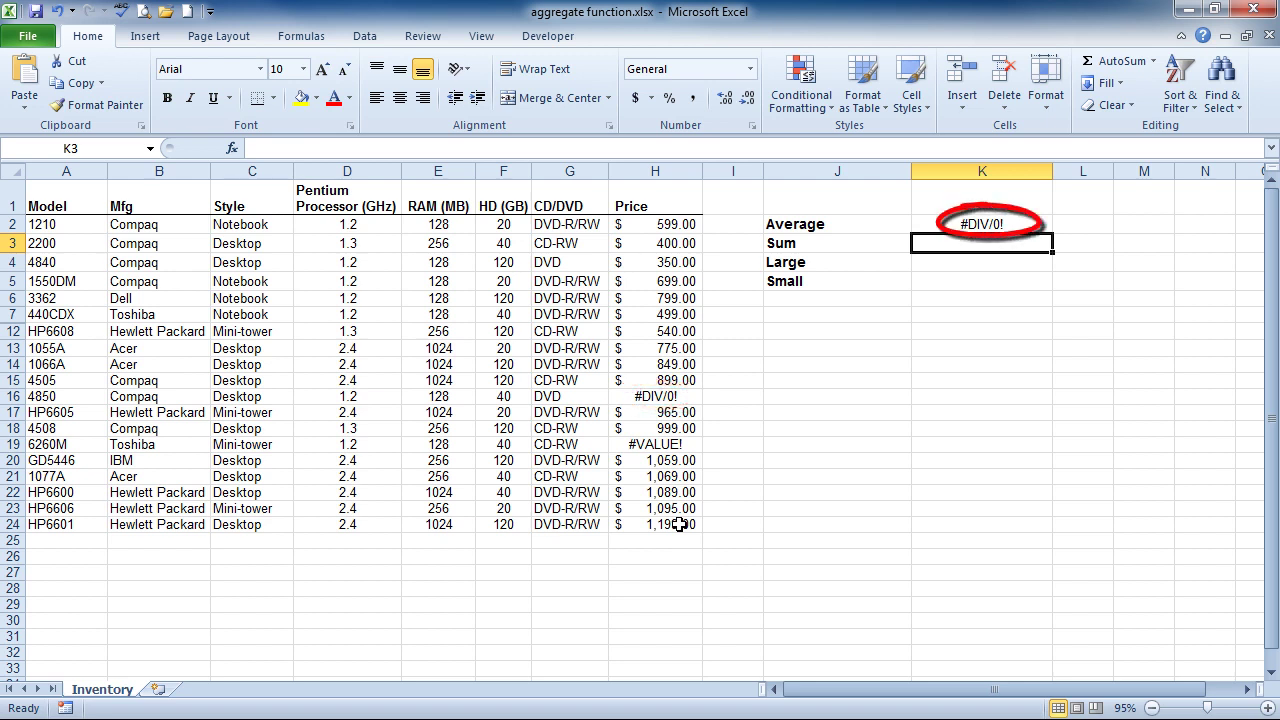
{"action": "key", "text": "Up"}
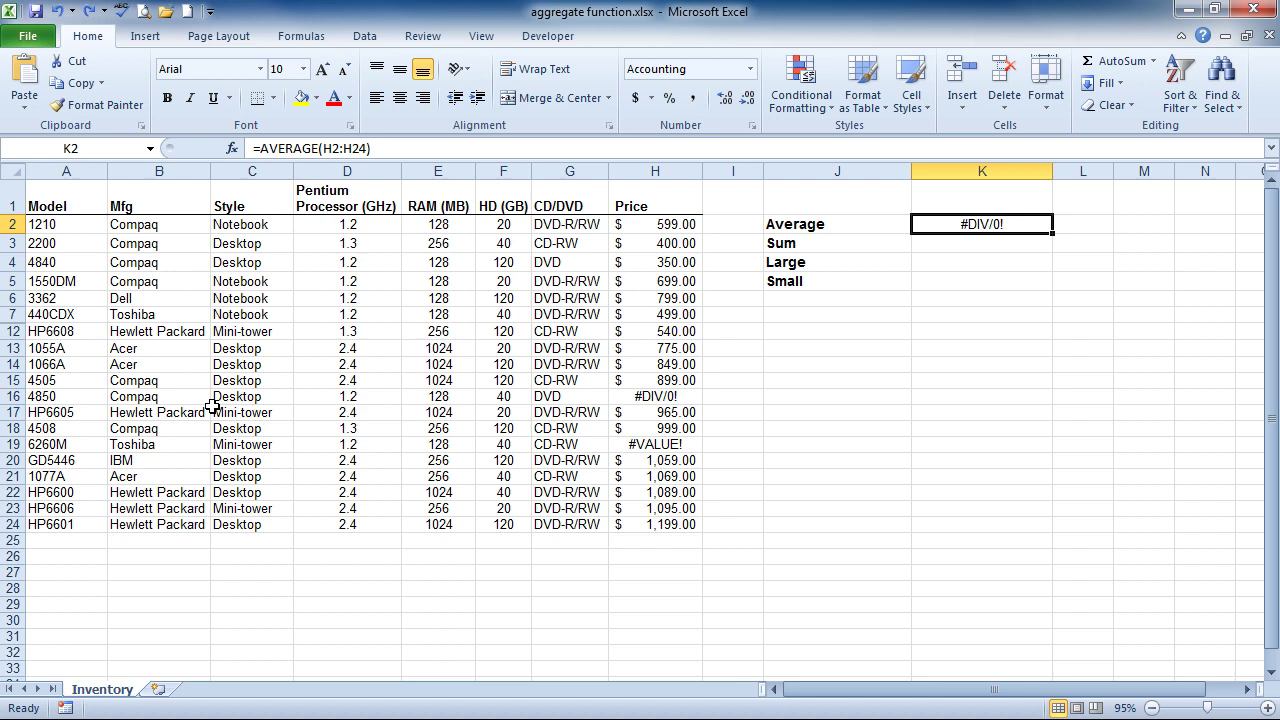
{"action": "key", "text": "Delete"}
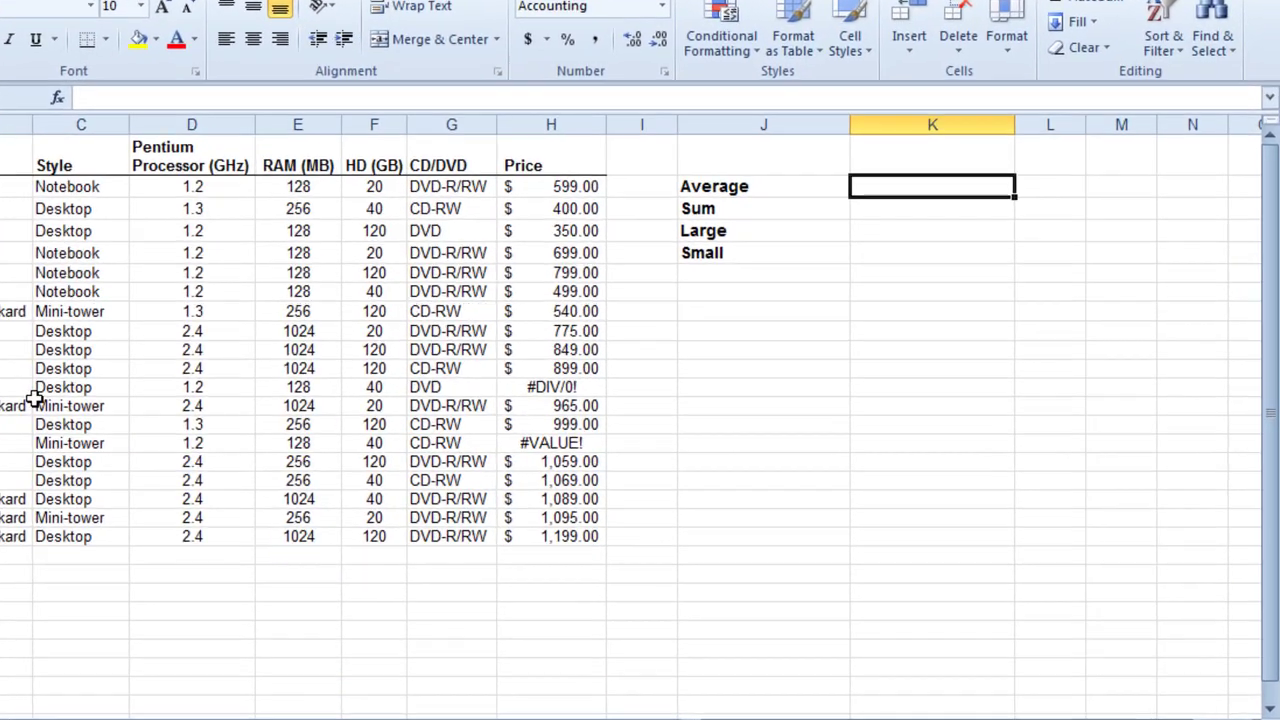
Step: Begin an AGGREGATE formula in cell K2 beside the Average label
{"action": "type", "text": "="}
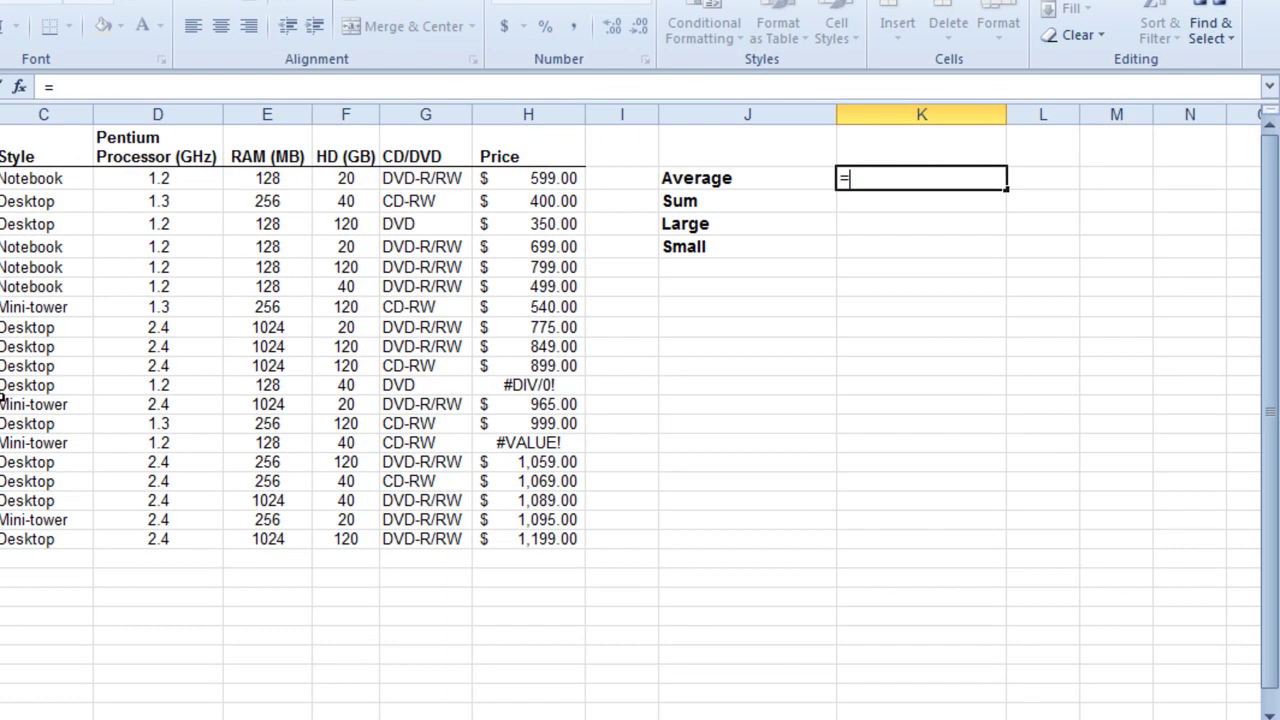
{"action": "type", "text": "a"}
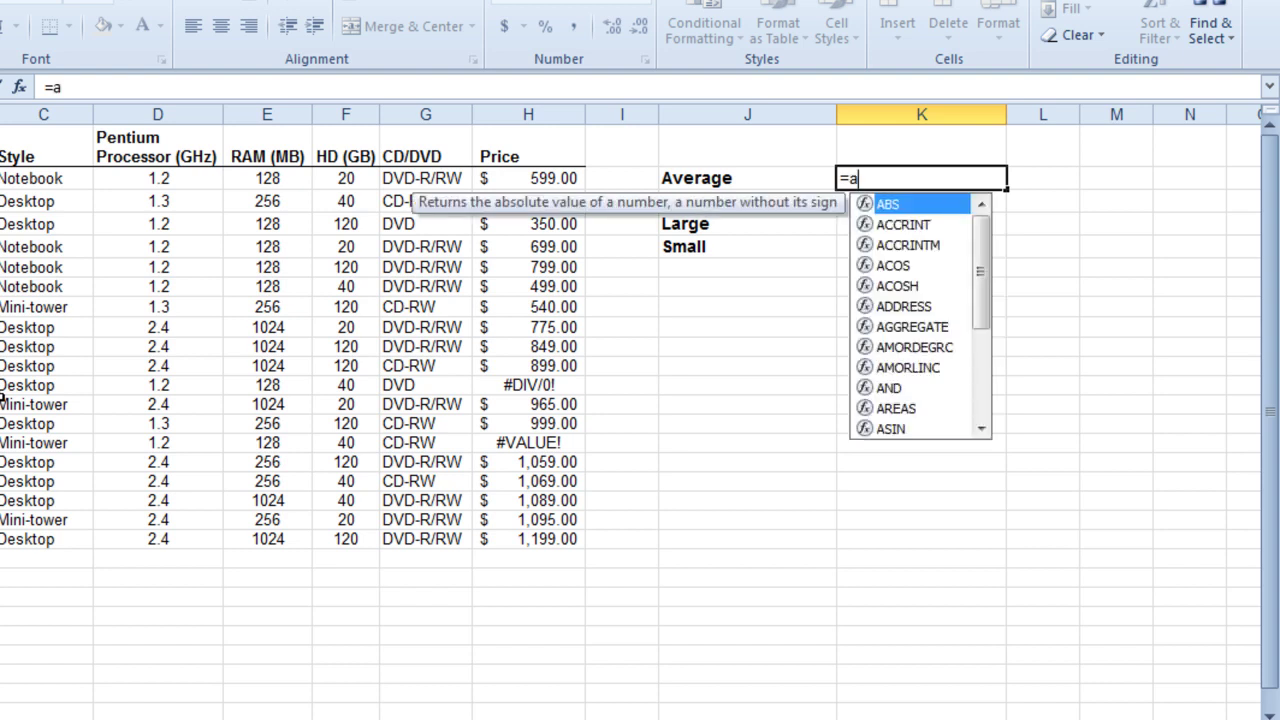
{"action": "type", "text": "g"}
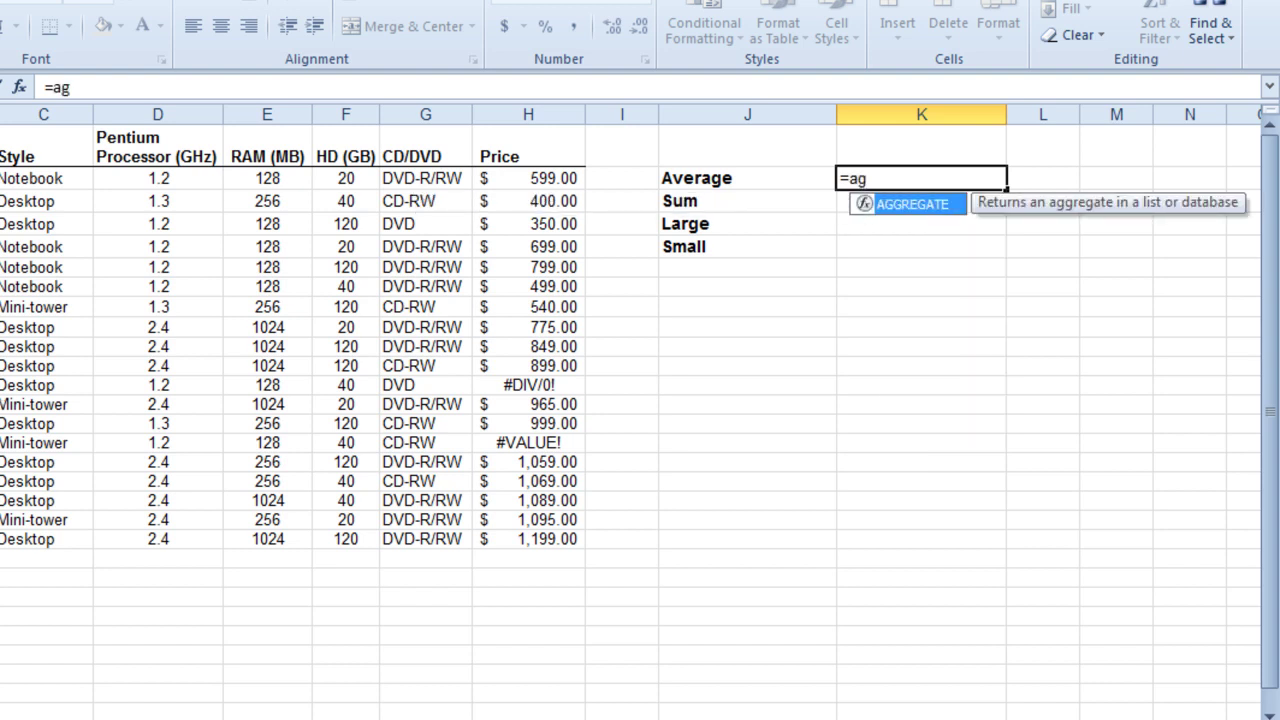
{"action": "double_click", "coordinate": [912, 204]}
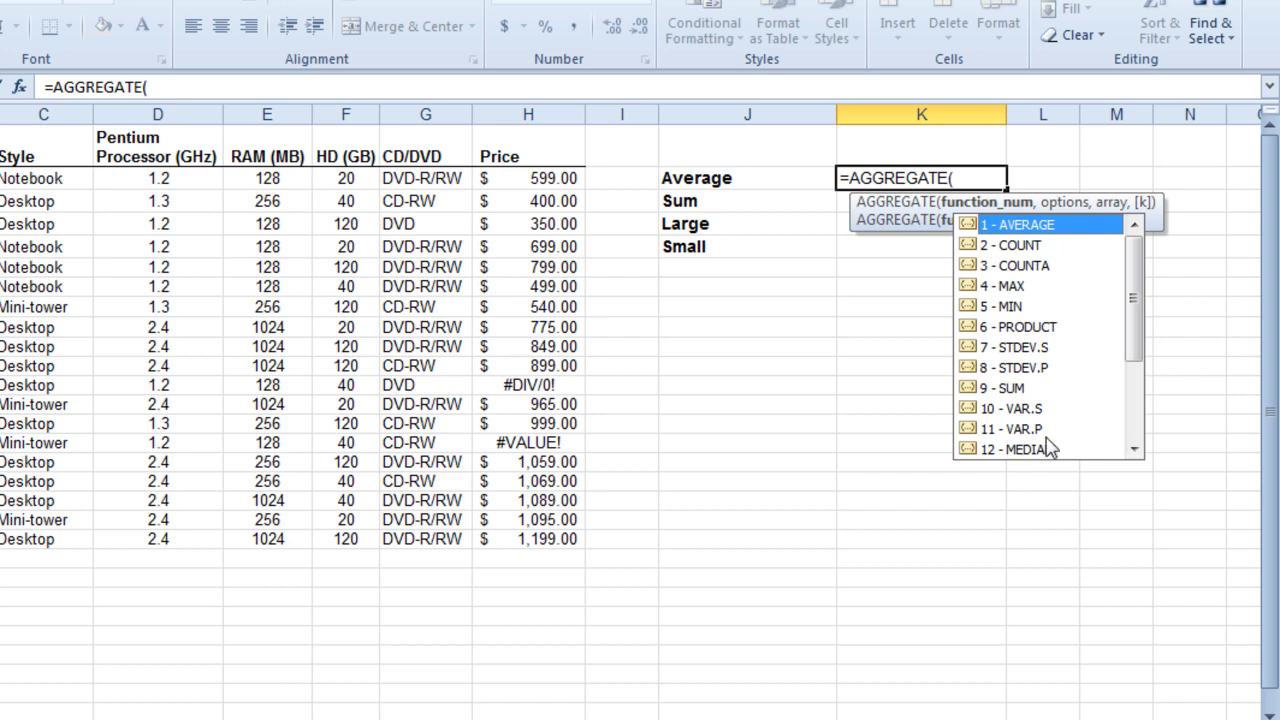
Step: Examine the full list of functions available for AGGREGATE's first argument, from AVERAGE through QUARTILE.EXC
{"action": "left_click", "coordinate": [1136, 451]}
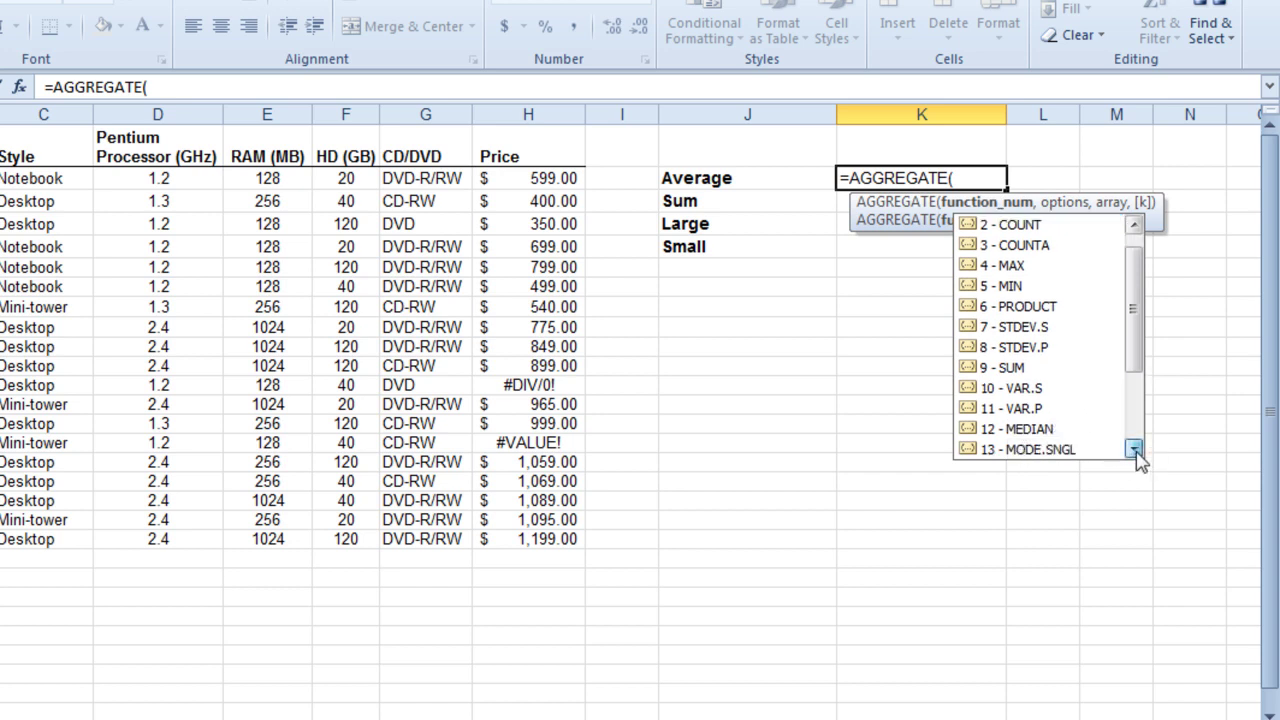
{"action": "left_click", "coordinate": [1136, 451]}
{"action": "left_click", "coordinate": [1136, 451]}
{"action": "left_click", "coordinate": [1136, 451]}
{"action": "left_click", "coordinate": [1136, 451]}
{"action": "left_click", "coordinate": [1136, 451]}
{"action": "left_click", "coordinate": [1136, 451]}
{"action": "left_click", "coordinate": [1136, 451]}
{"action": "left_click", "coordinate": [1136, 451]}
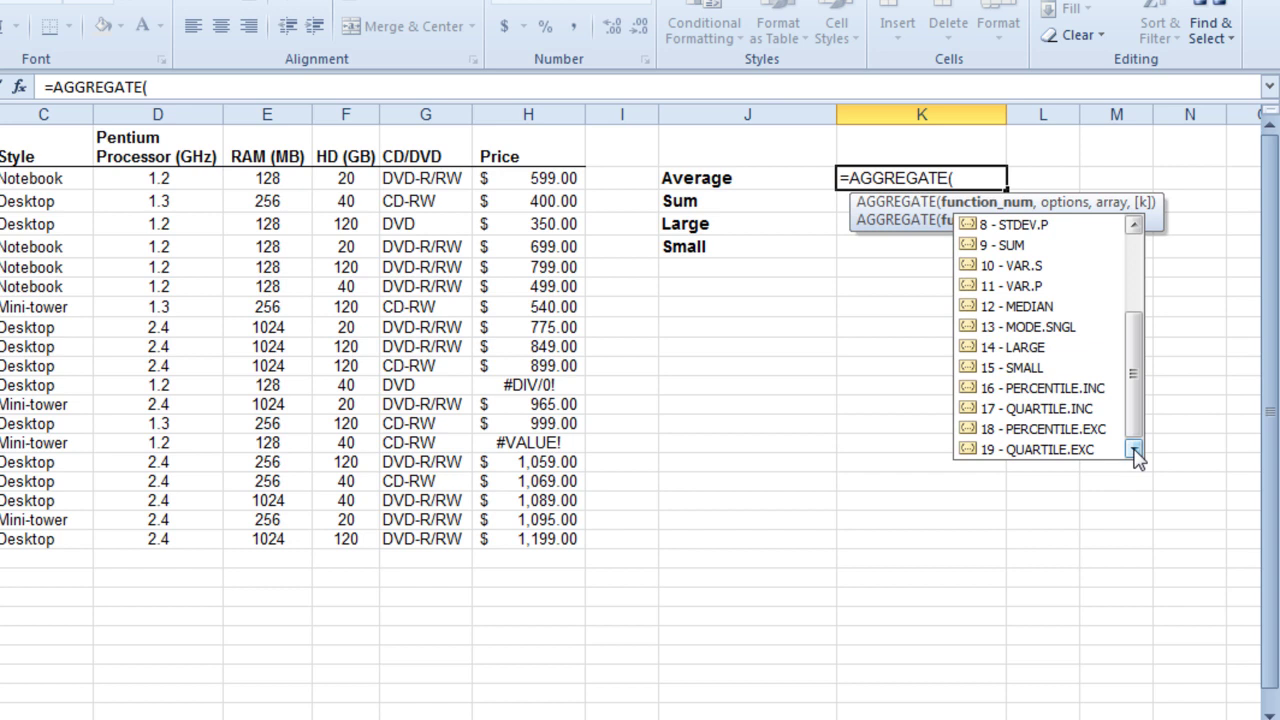
{"action": "left_click", "coordinate": [1137, 249]}
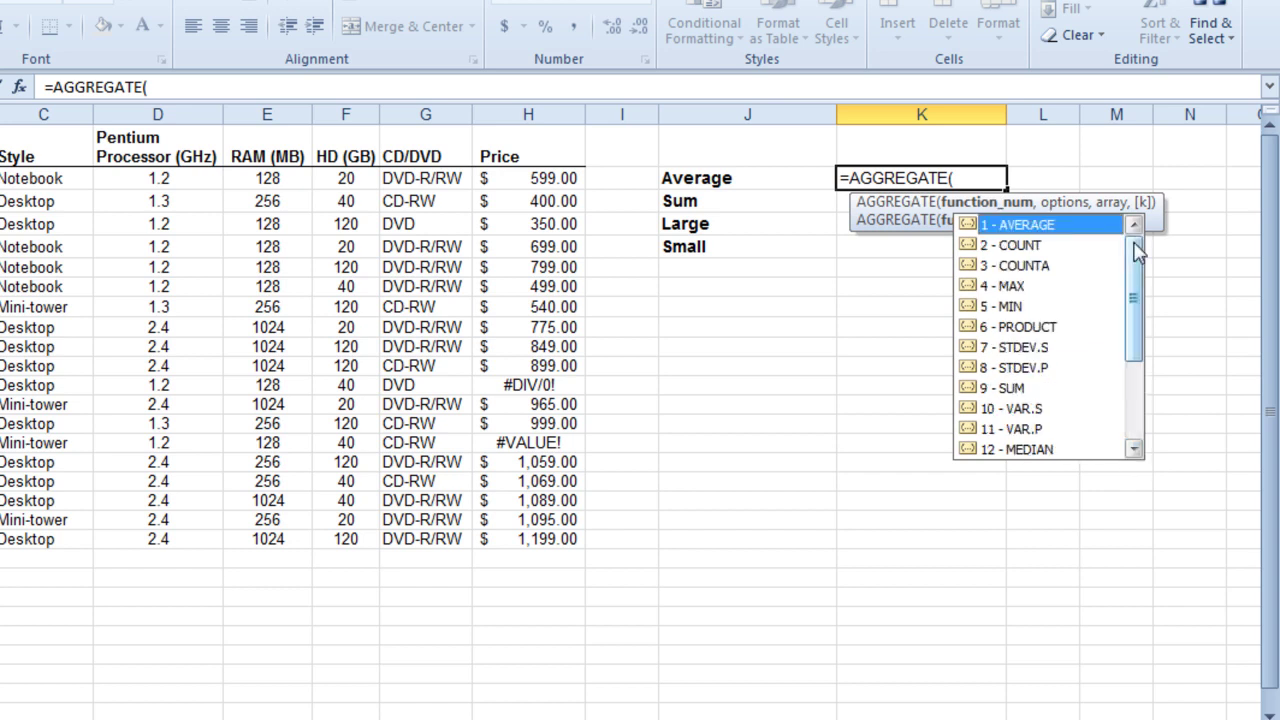
Step: Complete the K2 formula with function 1 (AVERAGE), option 7 to ignore hidden rows and error values, and the price range H2:H24
{"action": "double_click", "coordinate": [1025, 226]}
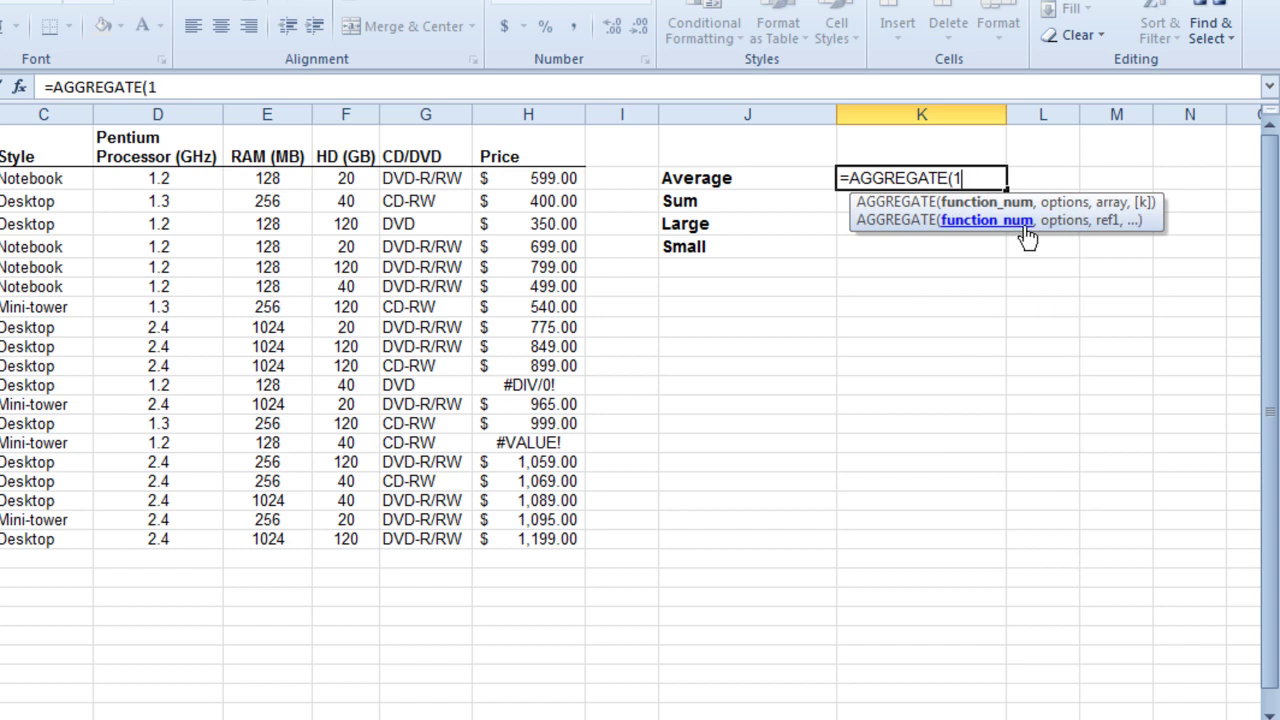
{"action": "type", "text": ","}
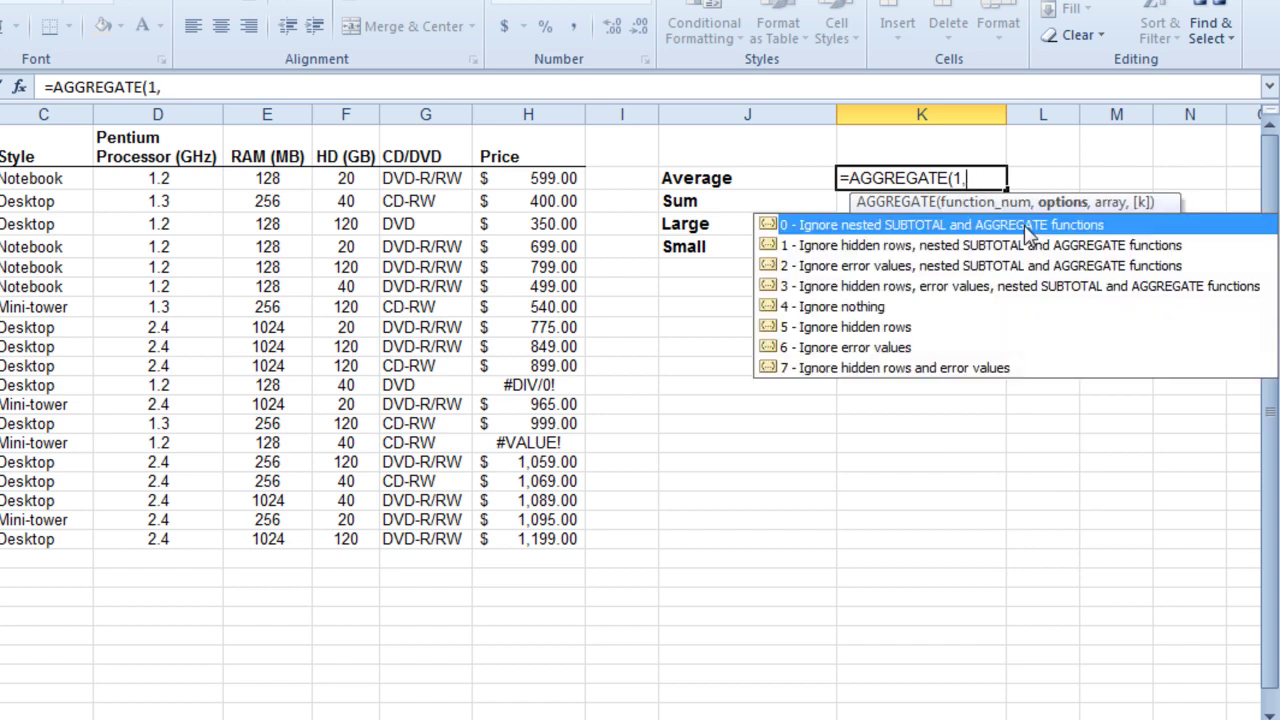
{"action": "double_click", "coordinate": [885, 368]}
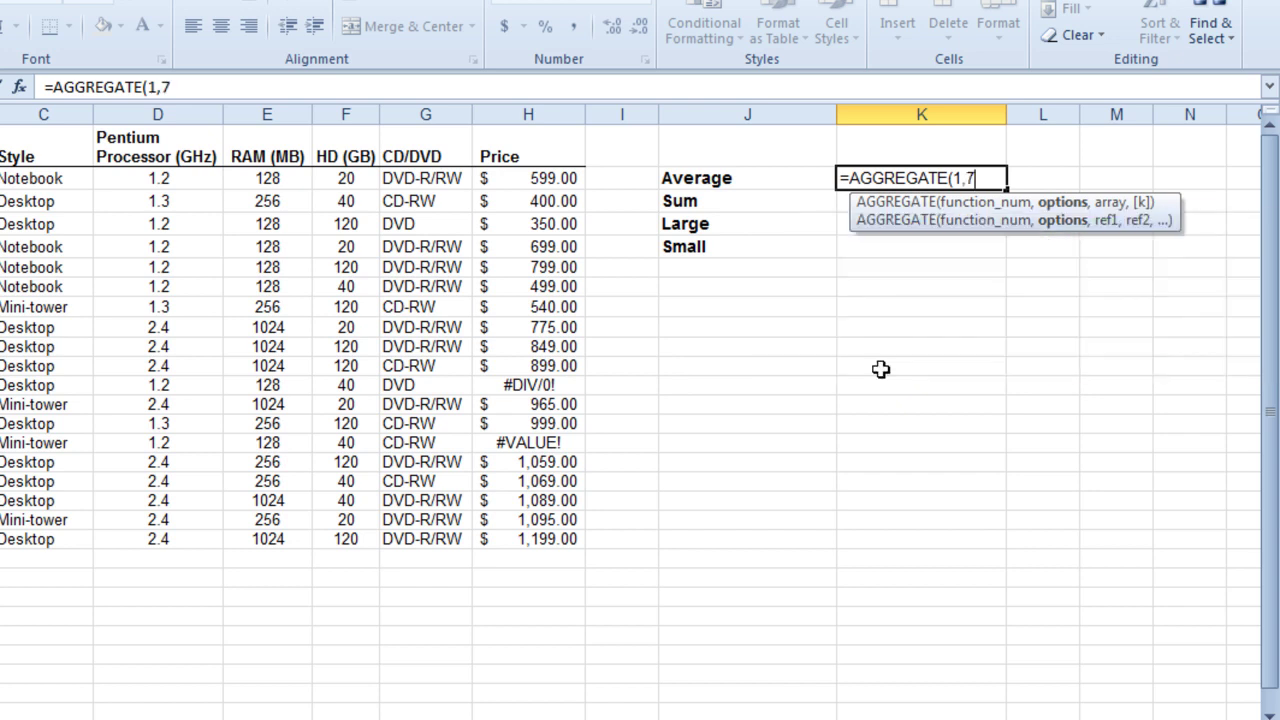
{"action": "type", "text": ","}
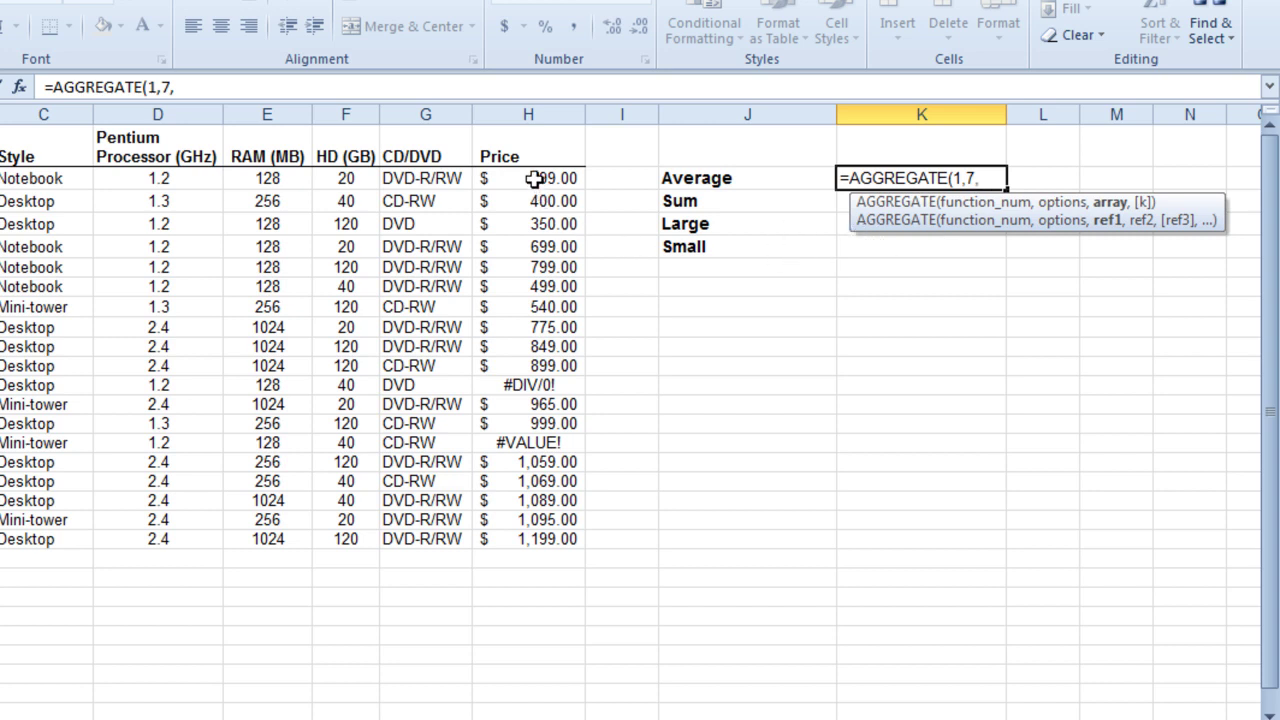
{"action": "left_click_drag", "start_coordinate": [533, 177], "coordinate": [548, 538]}
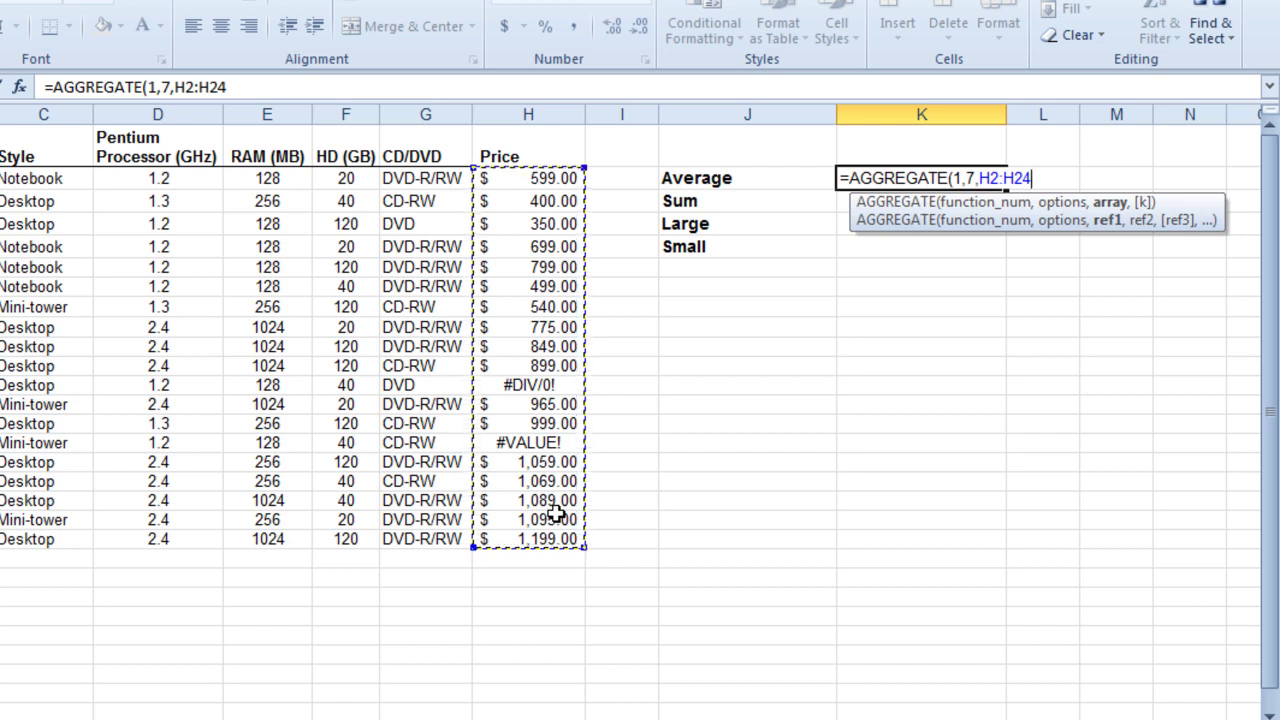
{"action": "key", "text": "Return"}
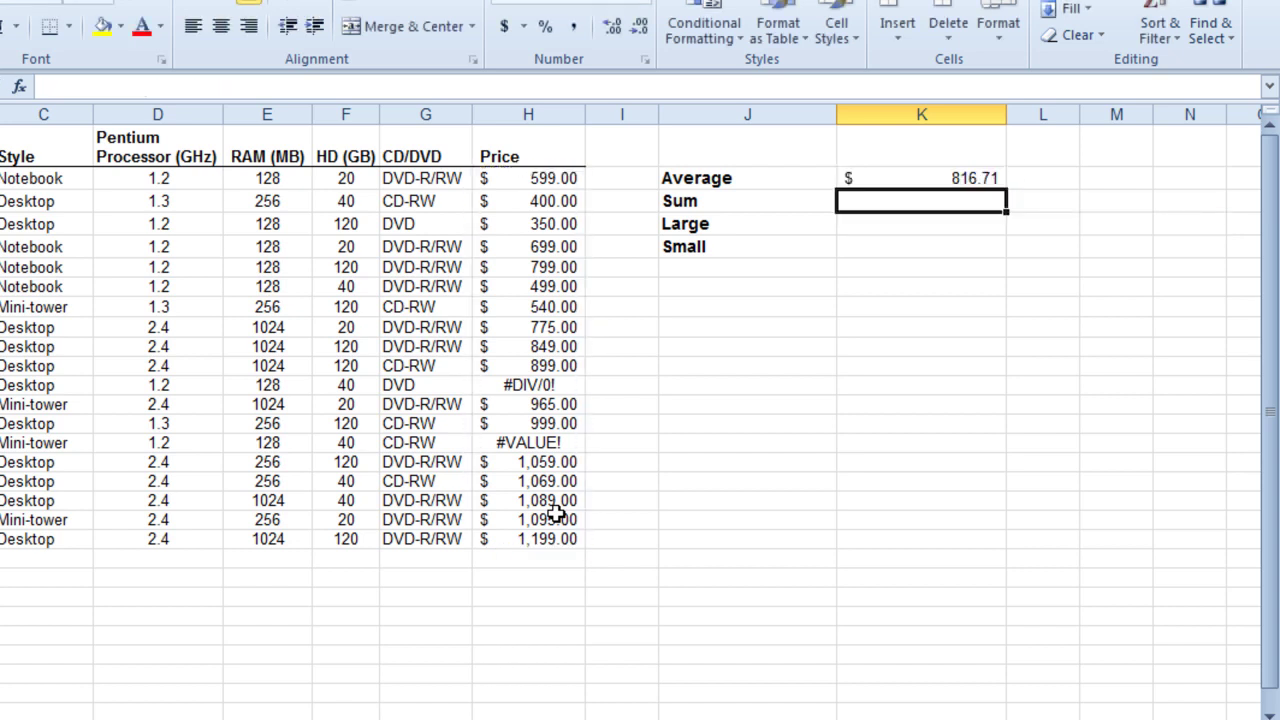
{"action": "left_click", "coordinate": [967, 177]}
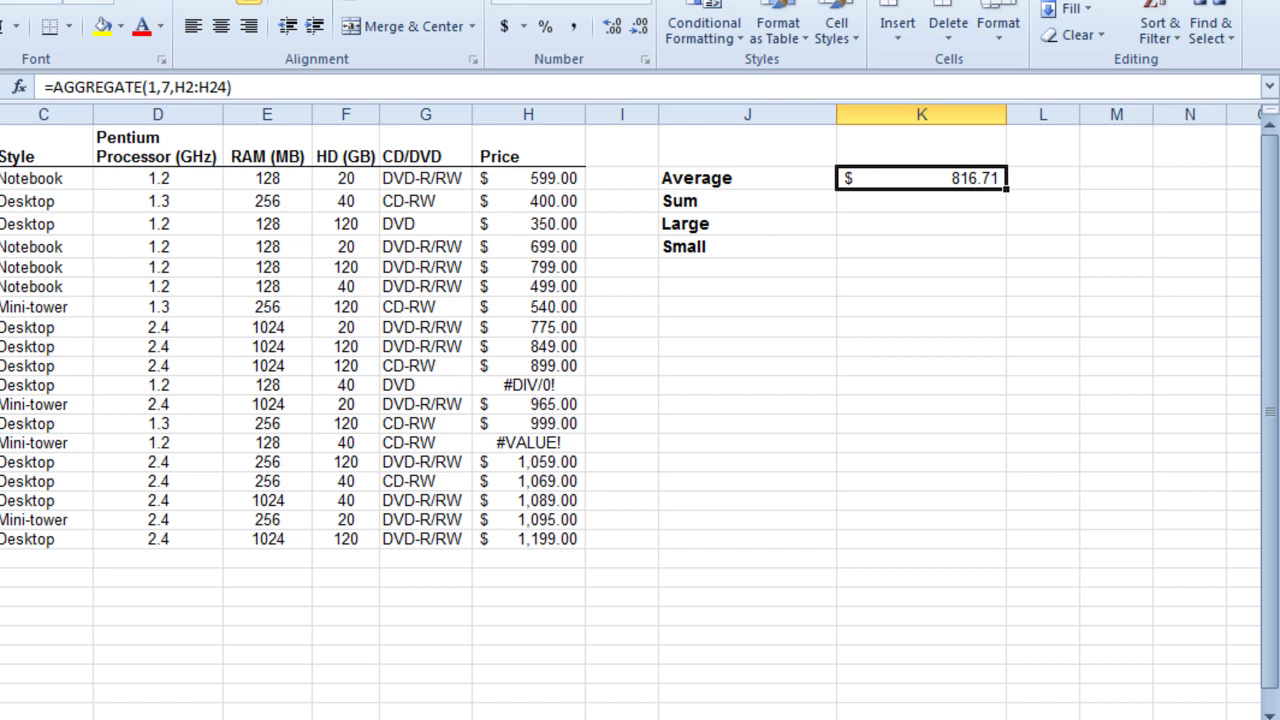
Step: Sum the prices H2:H24 in cell K3 with AGGREGATE function 9, using option 7 to ignore hidden rows and error values
{"action": "left_click", "coordinate": [937, 201]}
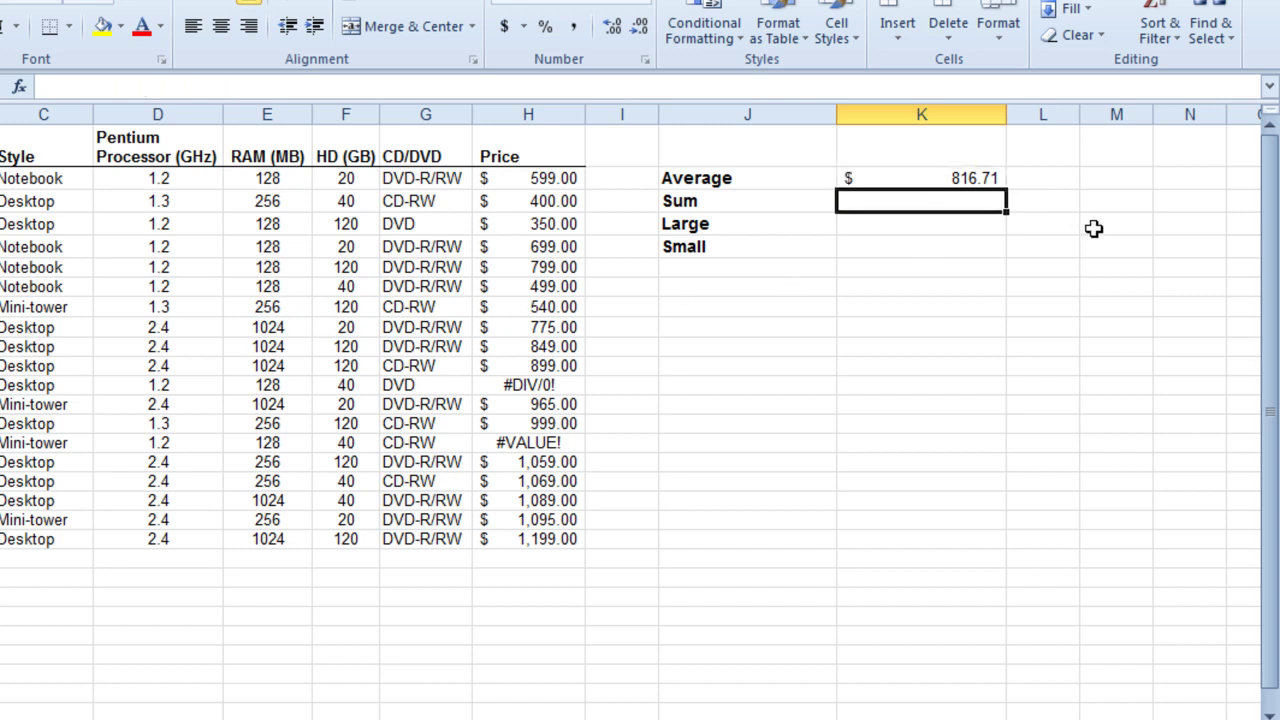
{"action": "type", "text": "=a"}
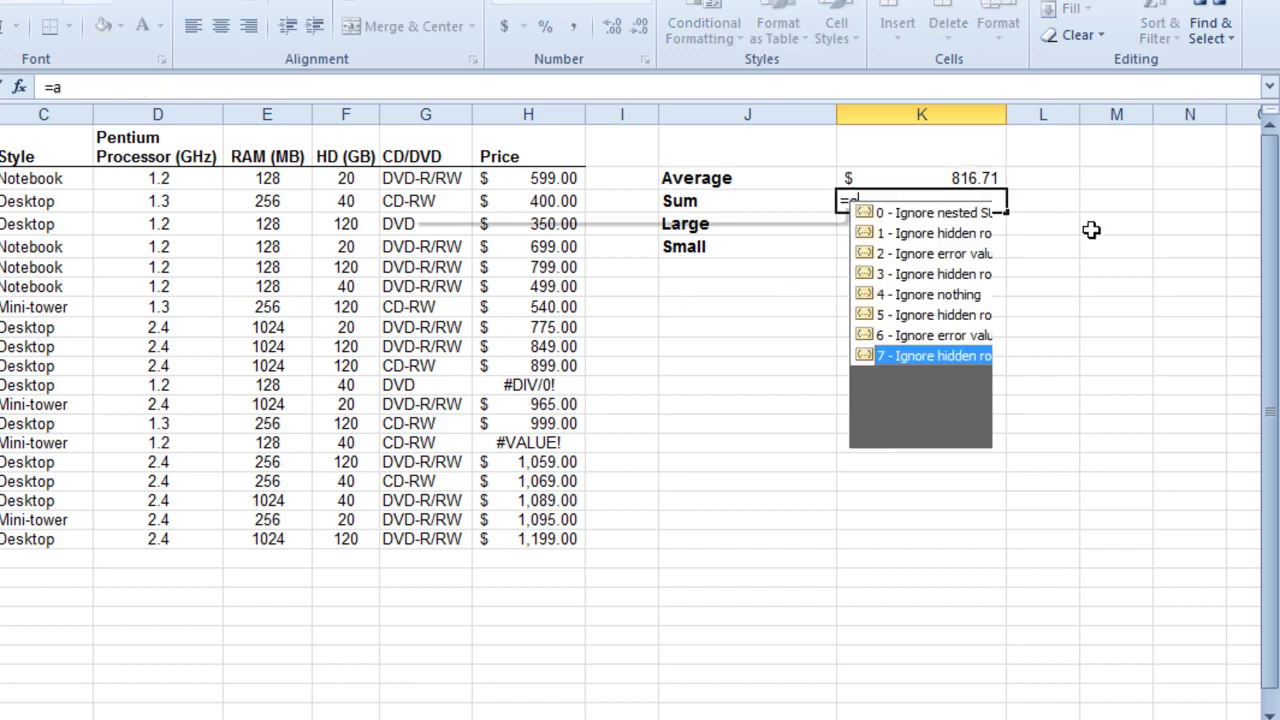
{"action": "type", "text": "g"}
{"action": "key", "text": "Tab"}
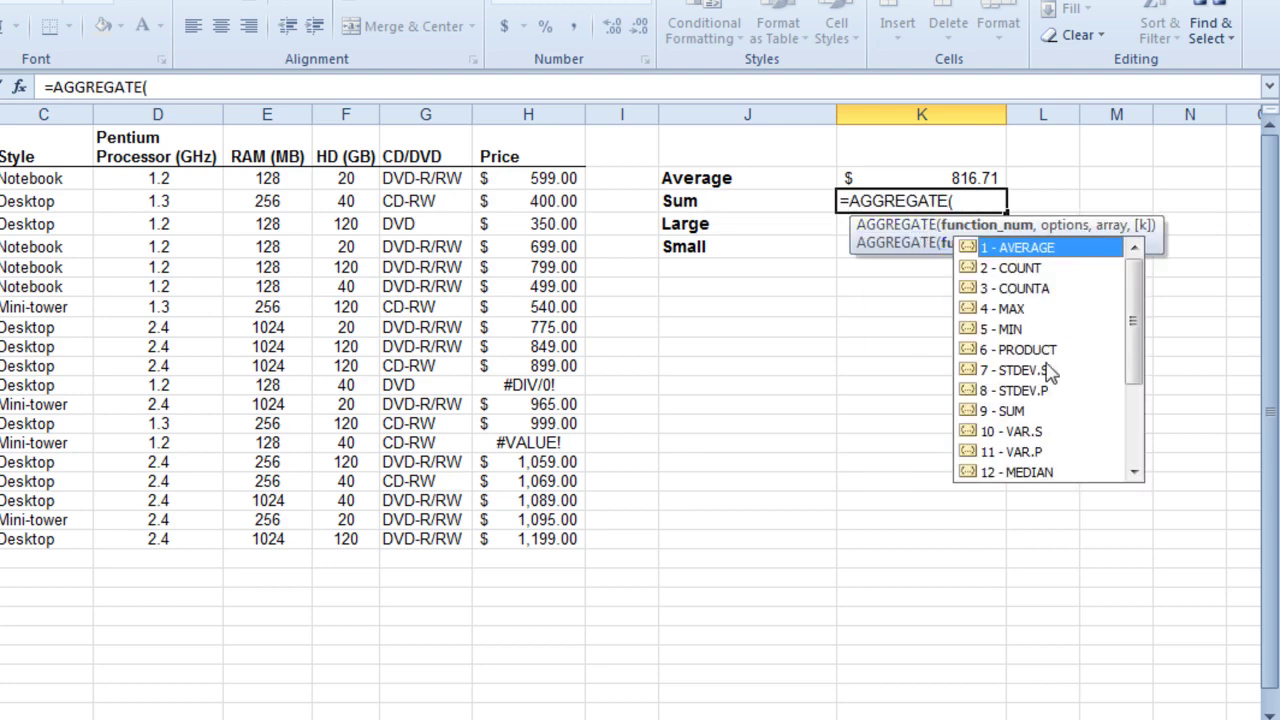
{"action": "type", "text": "9,"}
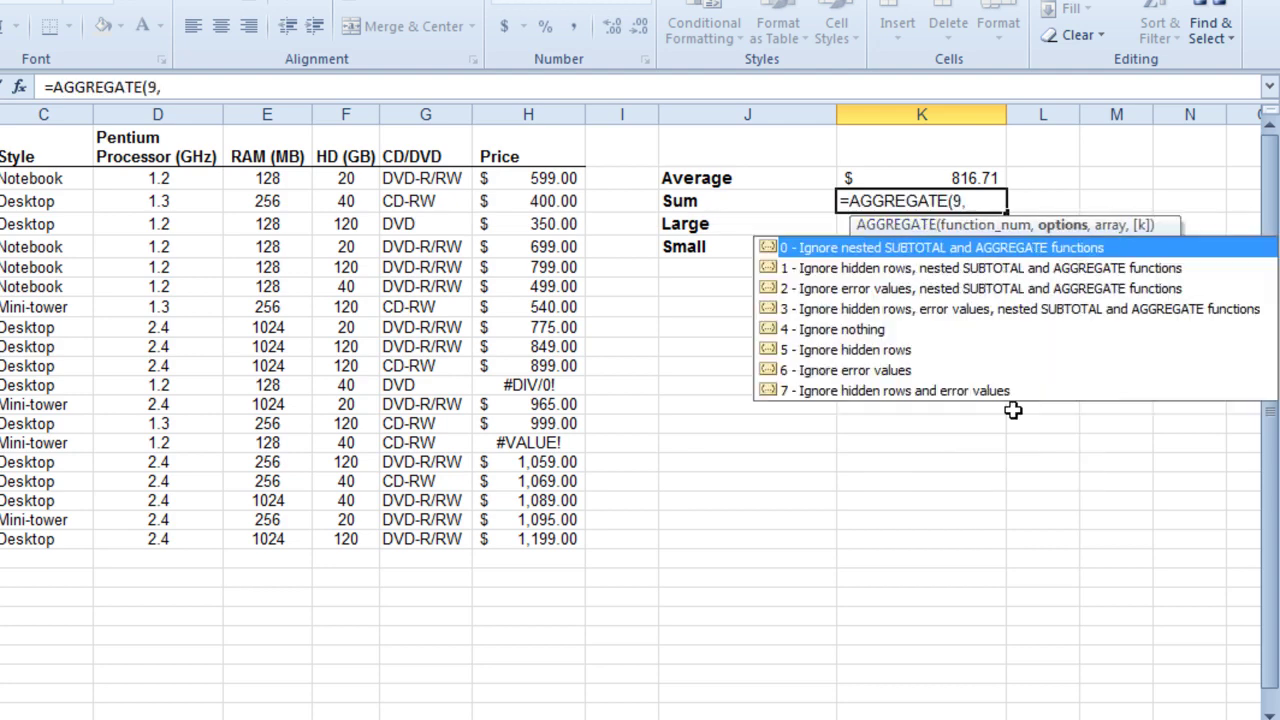
{"action": "double_click", "coordinate": [887, 391]}
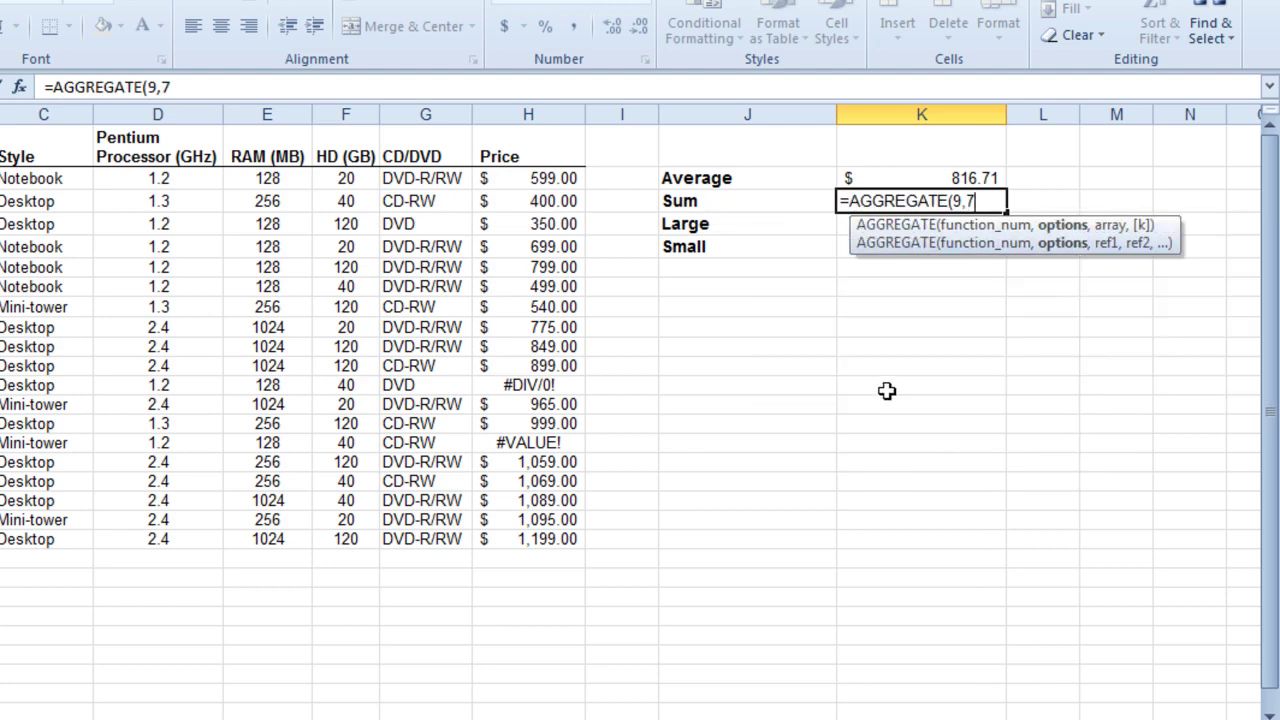
{"action": "type", "text": ","}
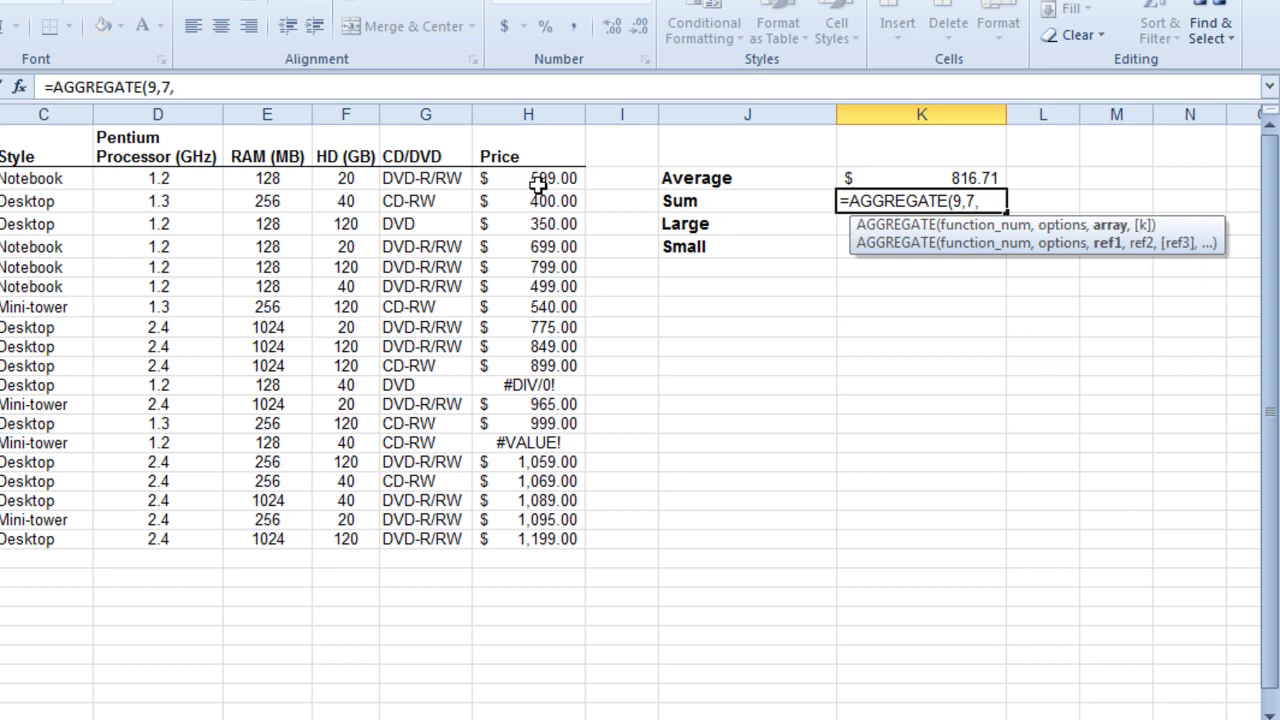
{"action": "left_click_drag", "start_coordinate": [537, 185], "coordinate": [552, 539]}
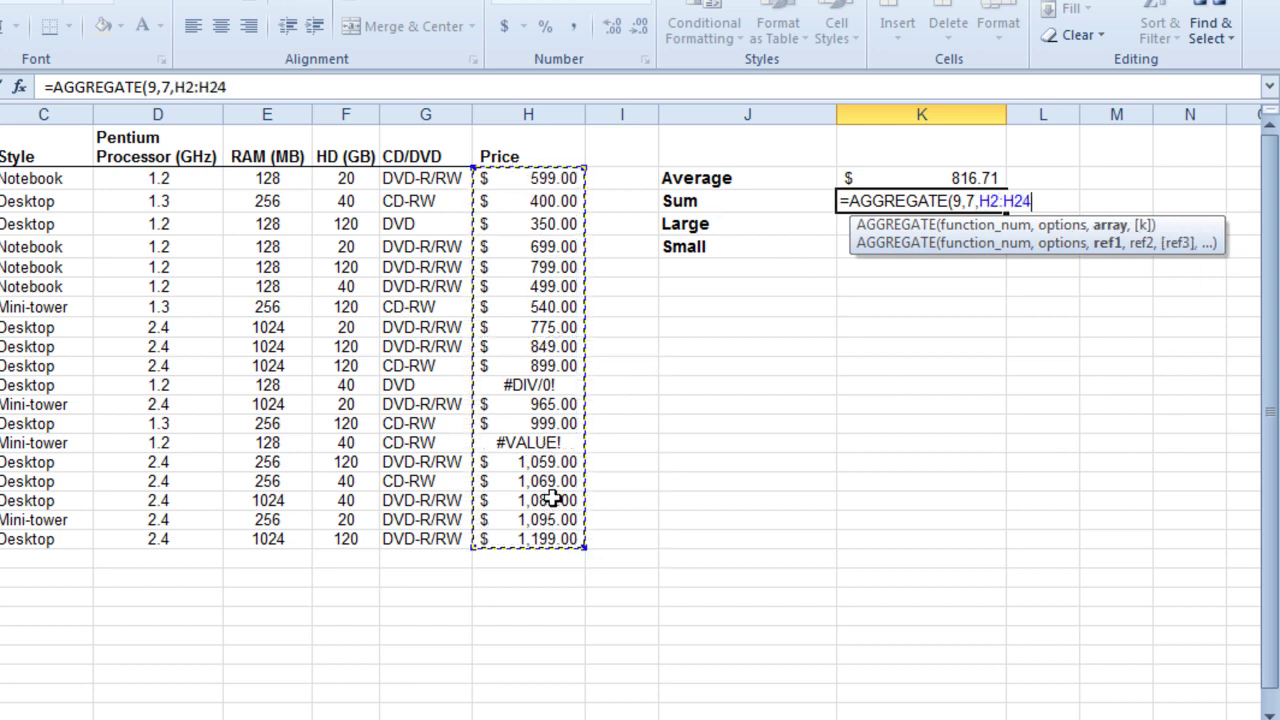
{"action": "key", "text": "Return"}
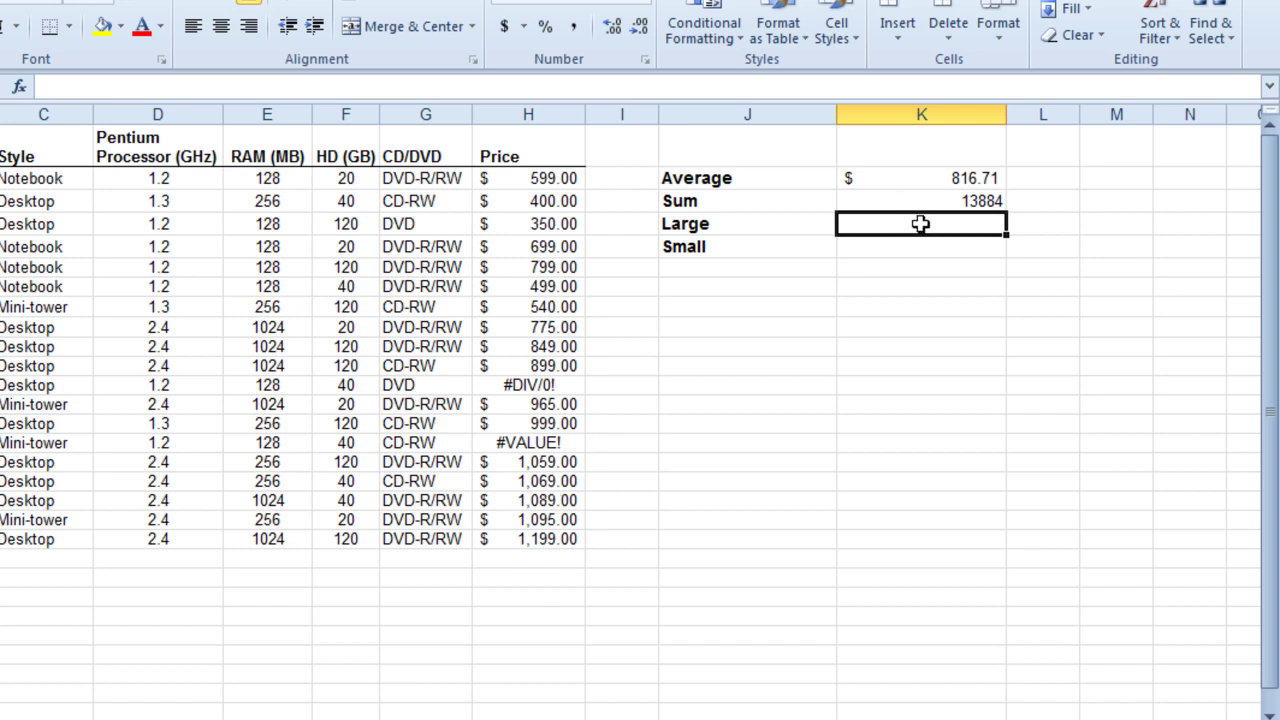
Step: Return the second-largest price from H2:H24 in cell K4 with AGGREGATE function 14 (LARGE), option 7 for hidden rows and errors, and k of 2
{"action": "type", "text": "=ag"}
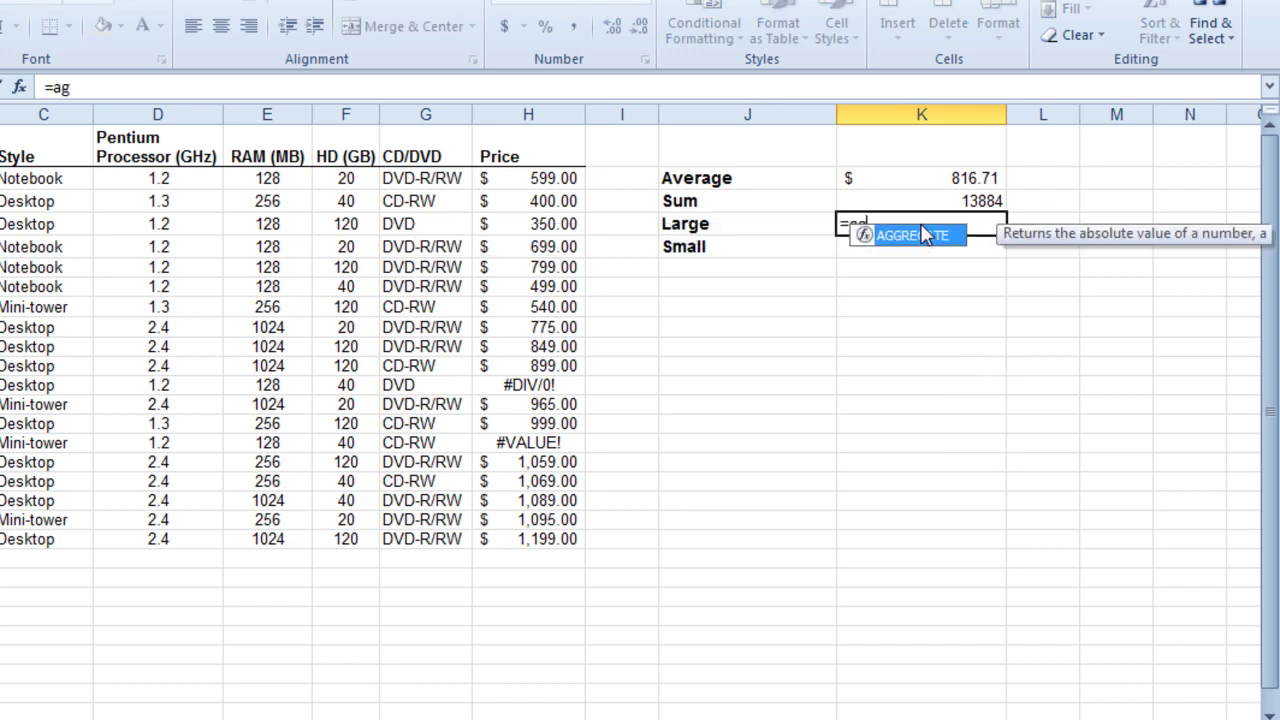
{"action": "key", "text": "Tab"}
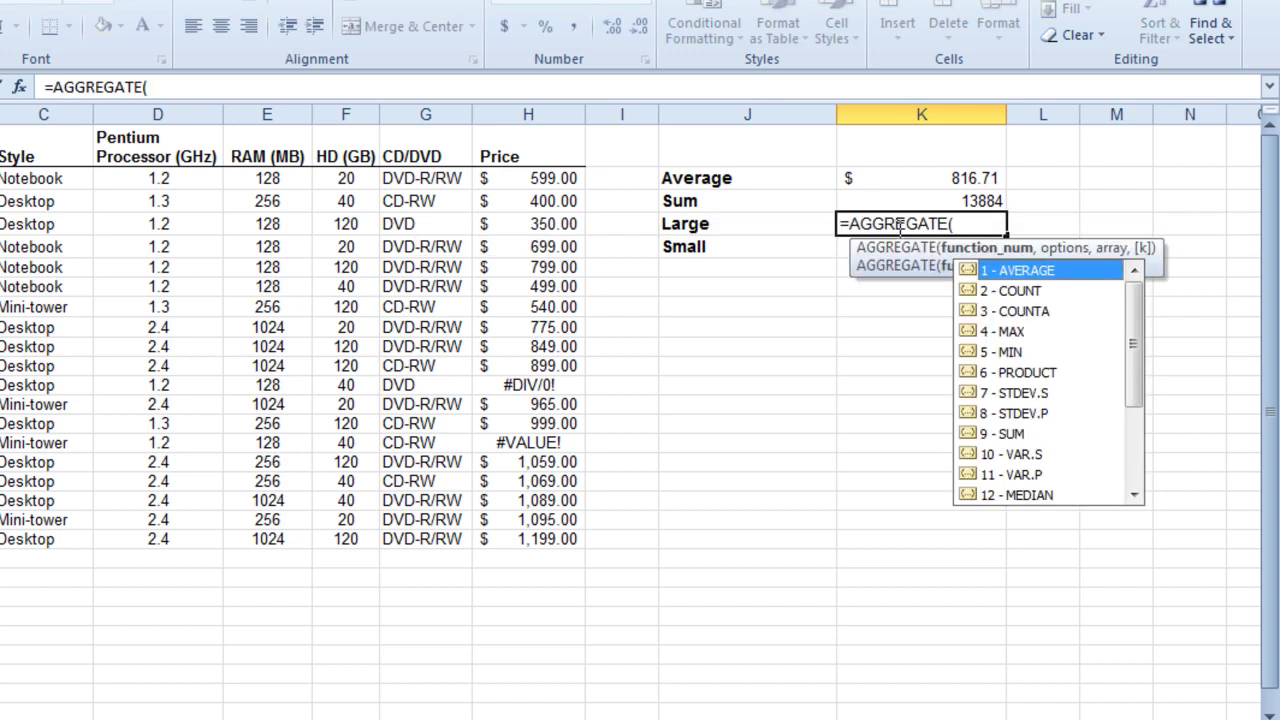
{"action": "left_click", "coordinate": [1134, 494]}
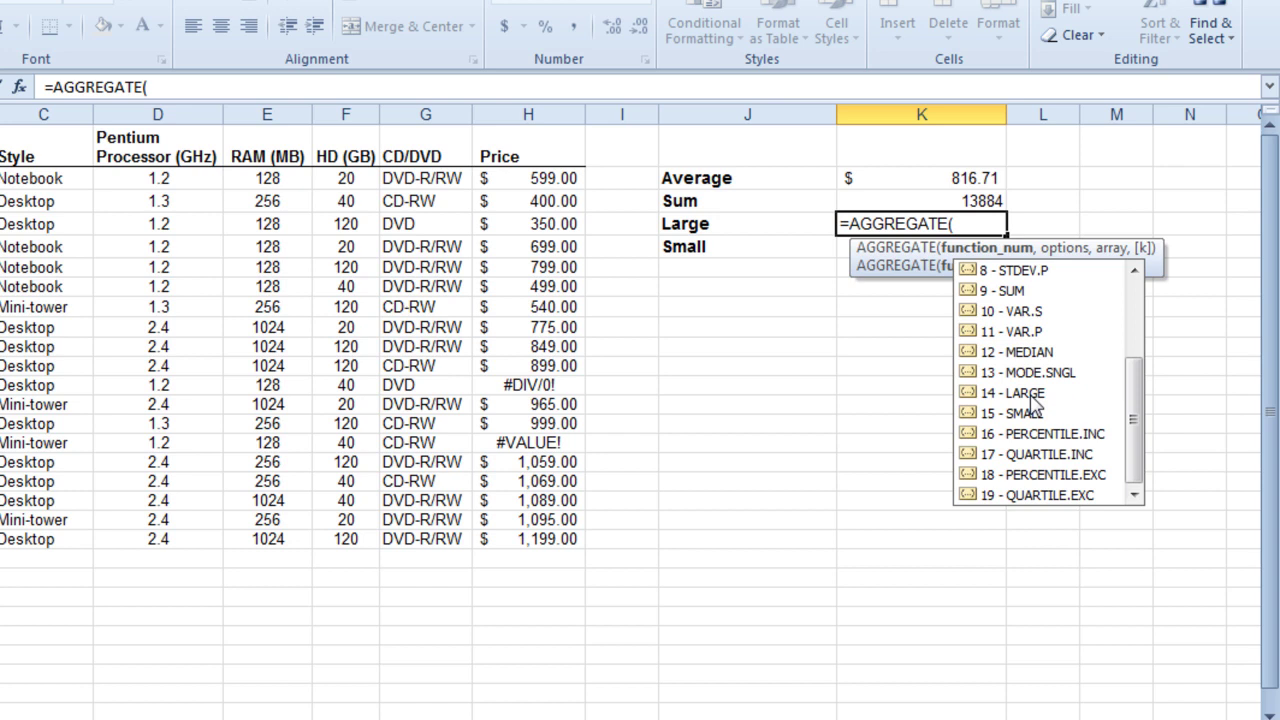
{"action": "double_click", "coordinate": [1033, 394]}
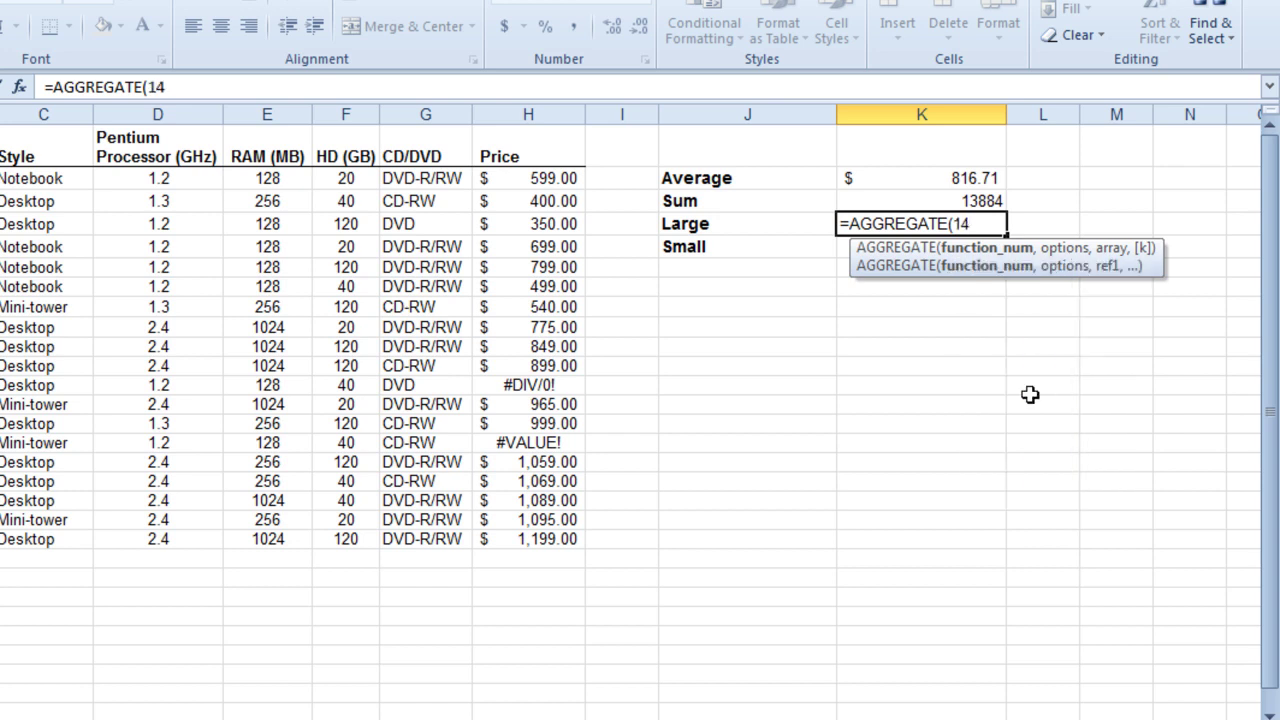
{"action": "type", "text": ","}
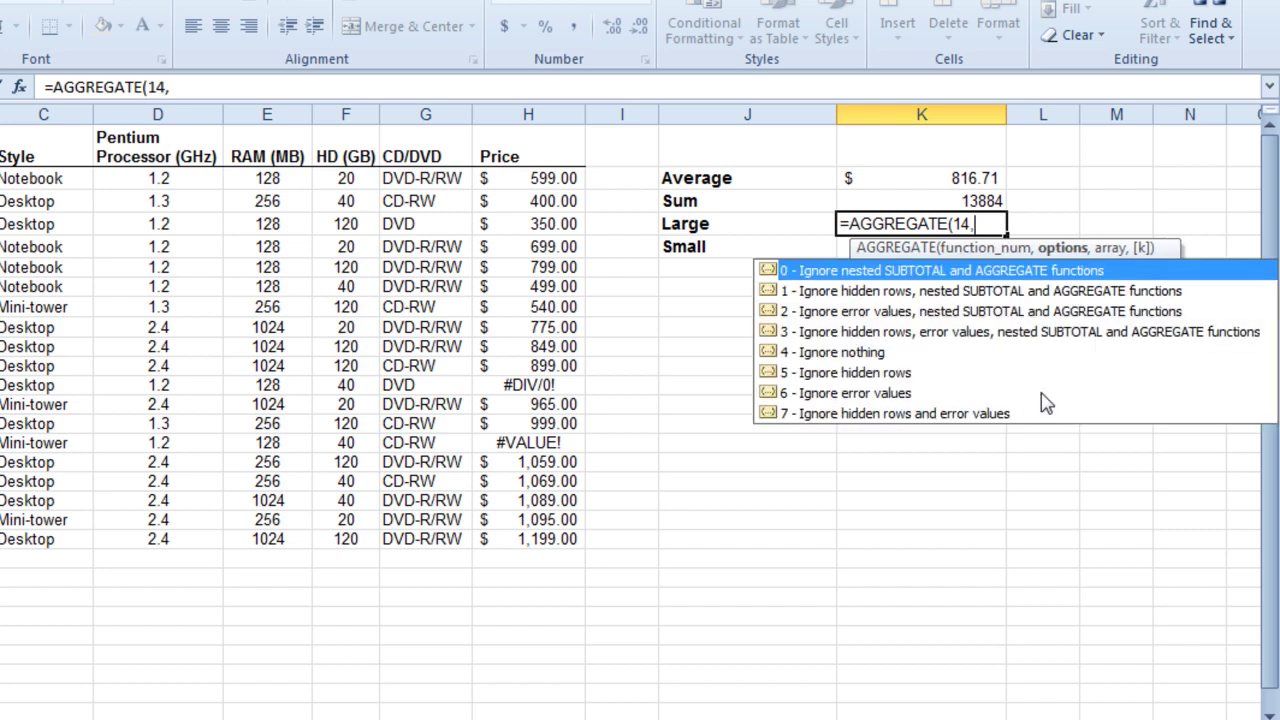
{"action": "double_click", "coordinate": [868, 414]}
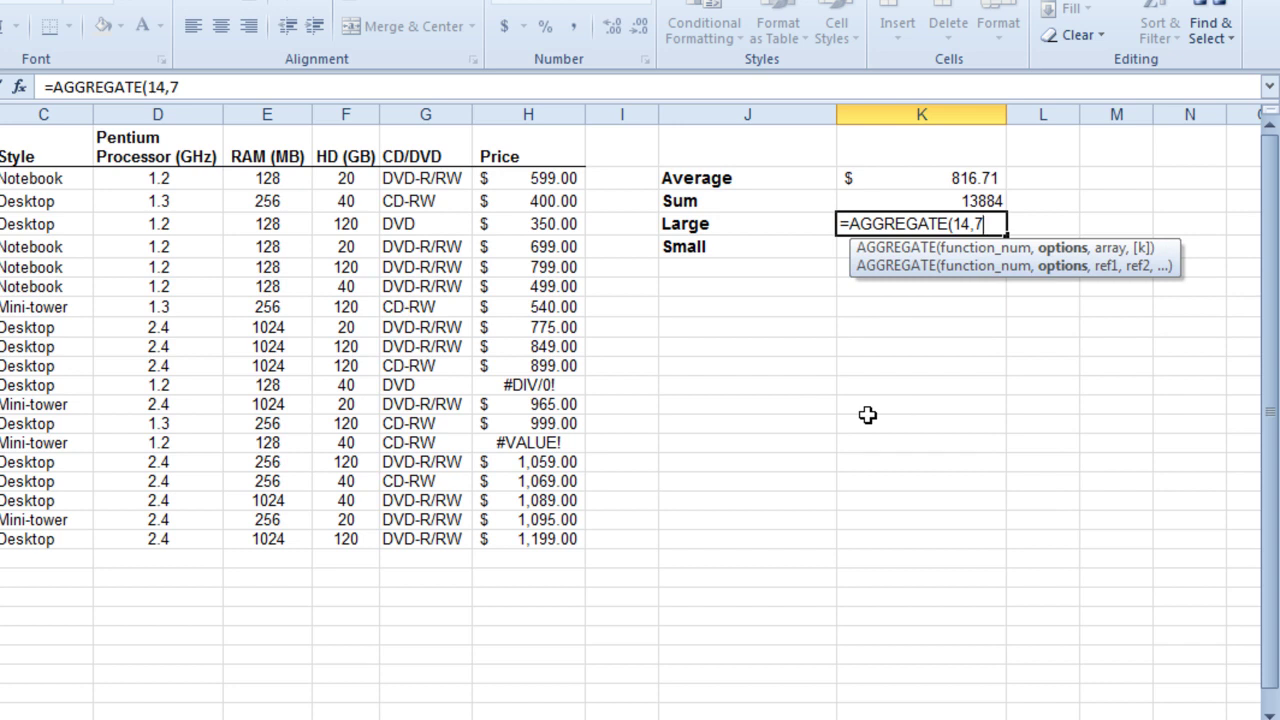
{"action": "type", "text": ","}
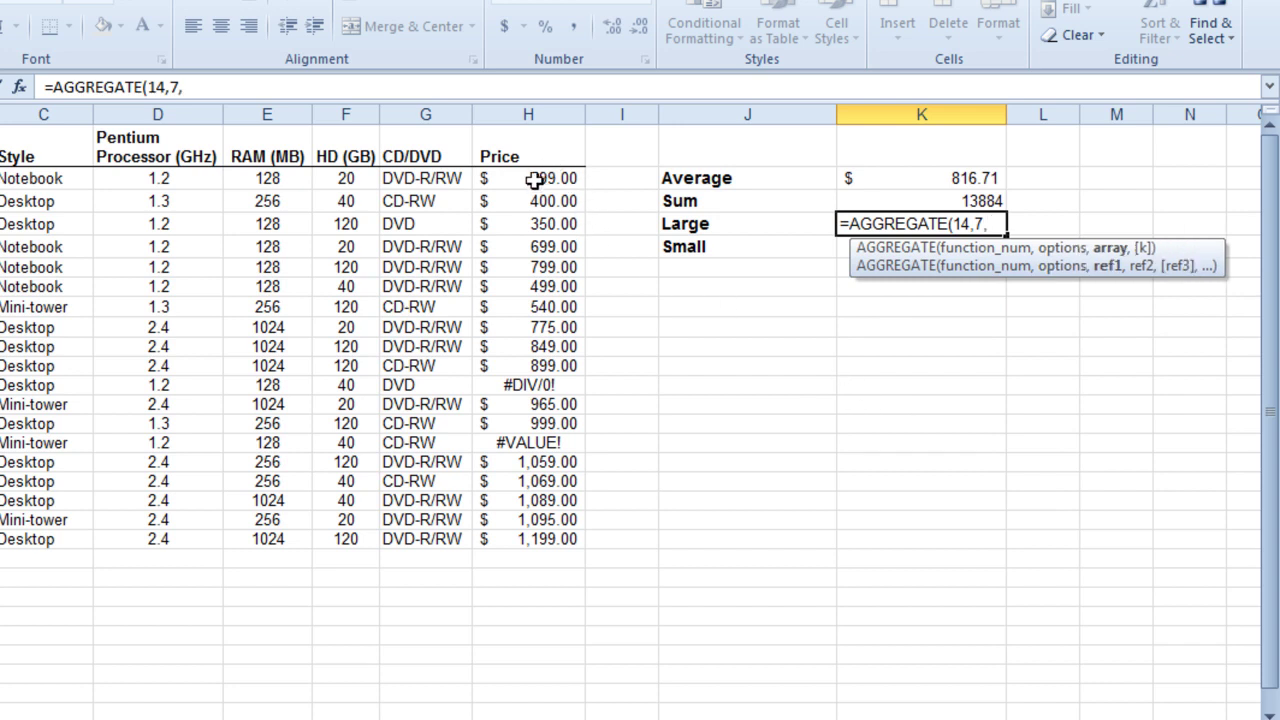
{"action": "left_click_drag", "start_coordinate": [533, 177], "coordinate": [560, 530]}
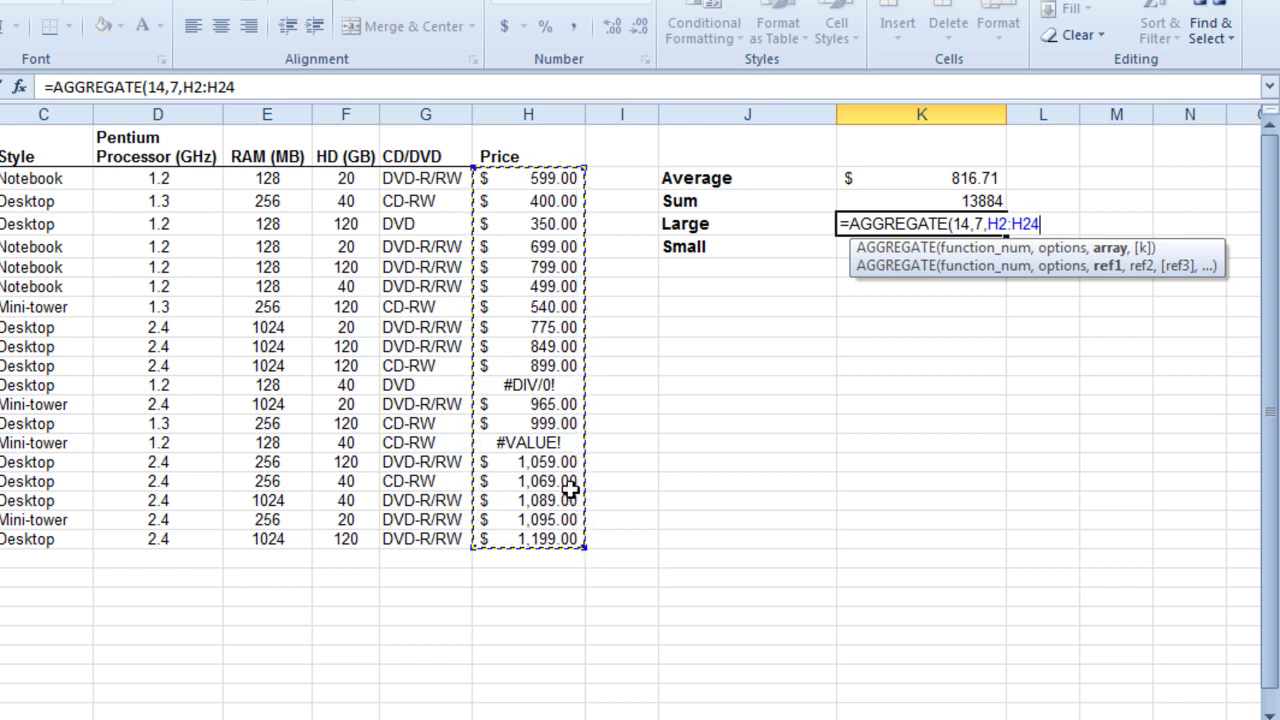
{"action": "type", "text": ","}
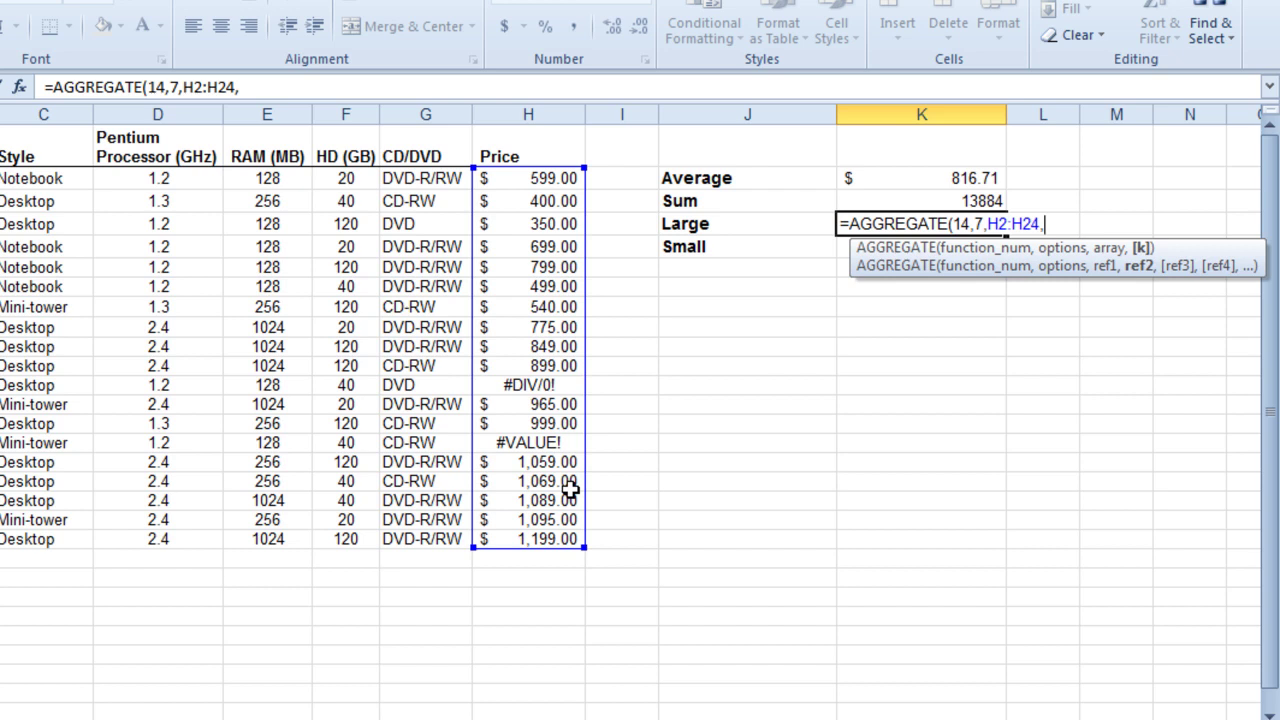
{"action": "type", "text": "2"}
{"action": "key", "text": "Return"}
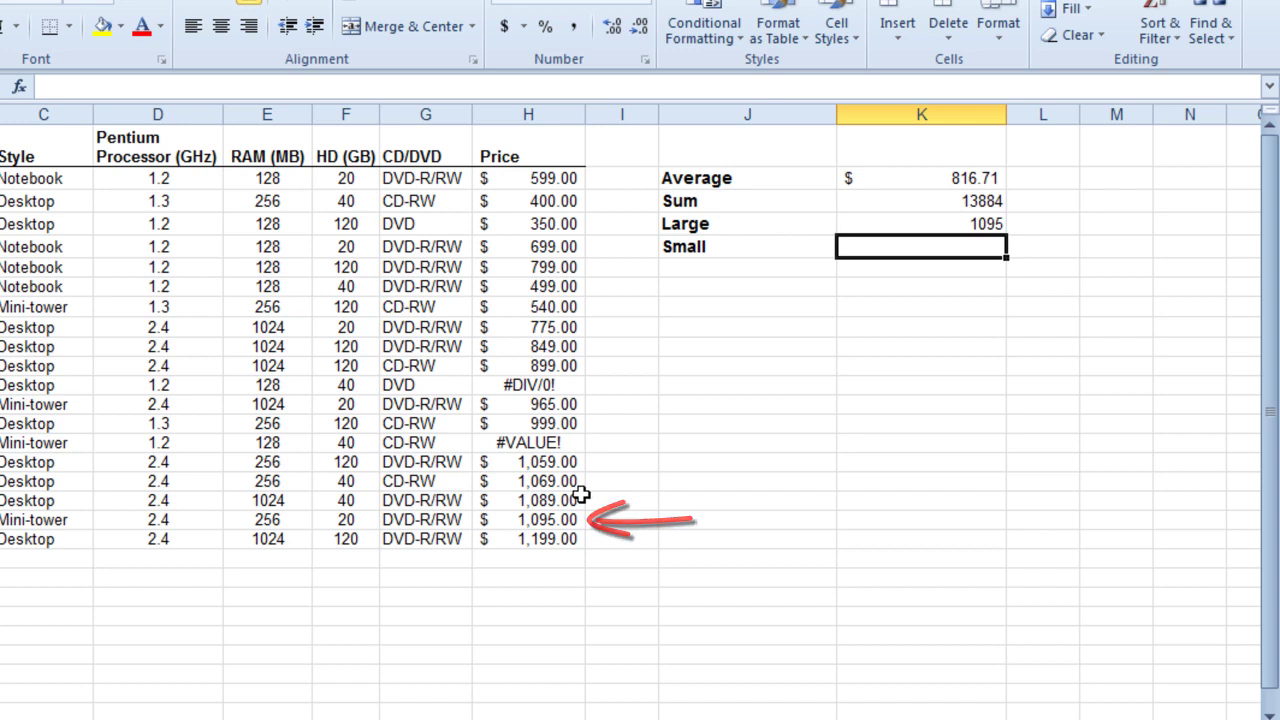
Step: Return the second-smallest price from H2:H24 in cell K5 with AGGREGATE function 15 (SMALL), option 7 for hidden rows and errors, and k of 2
{"action": "type", "text": "="}
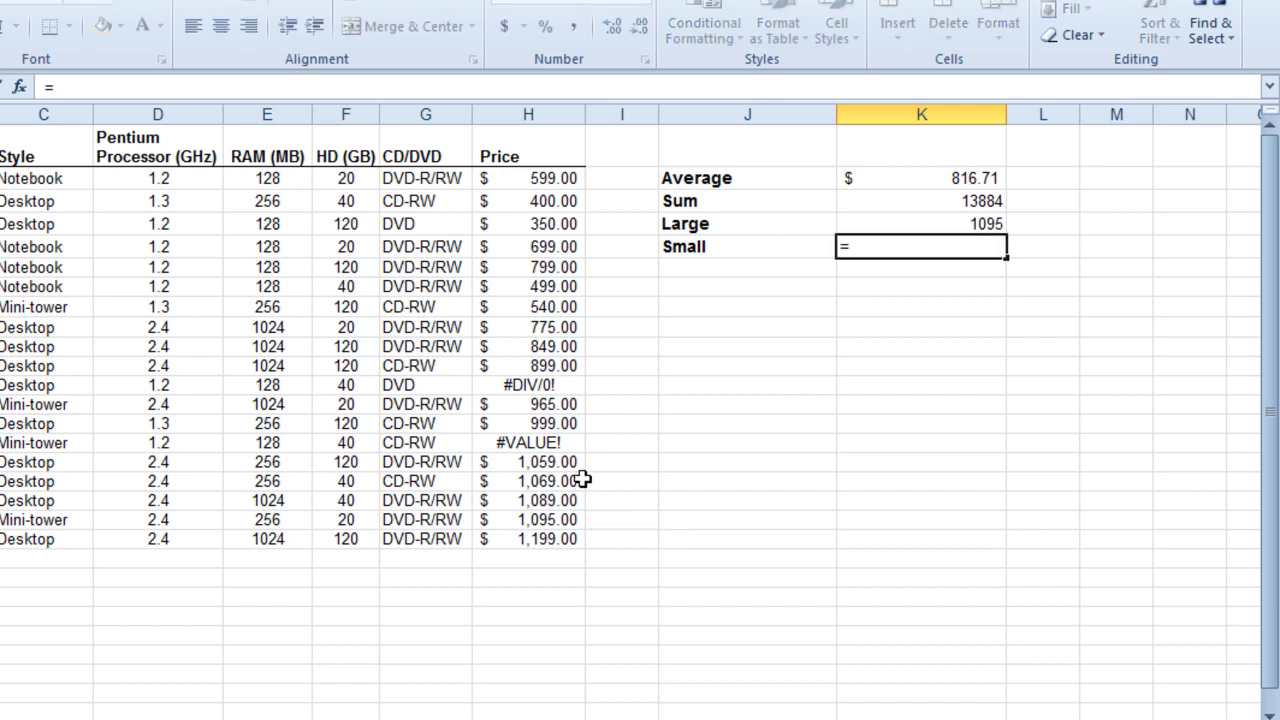
{"action": "type", "text": "agg"}
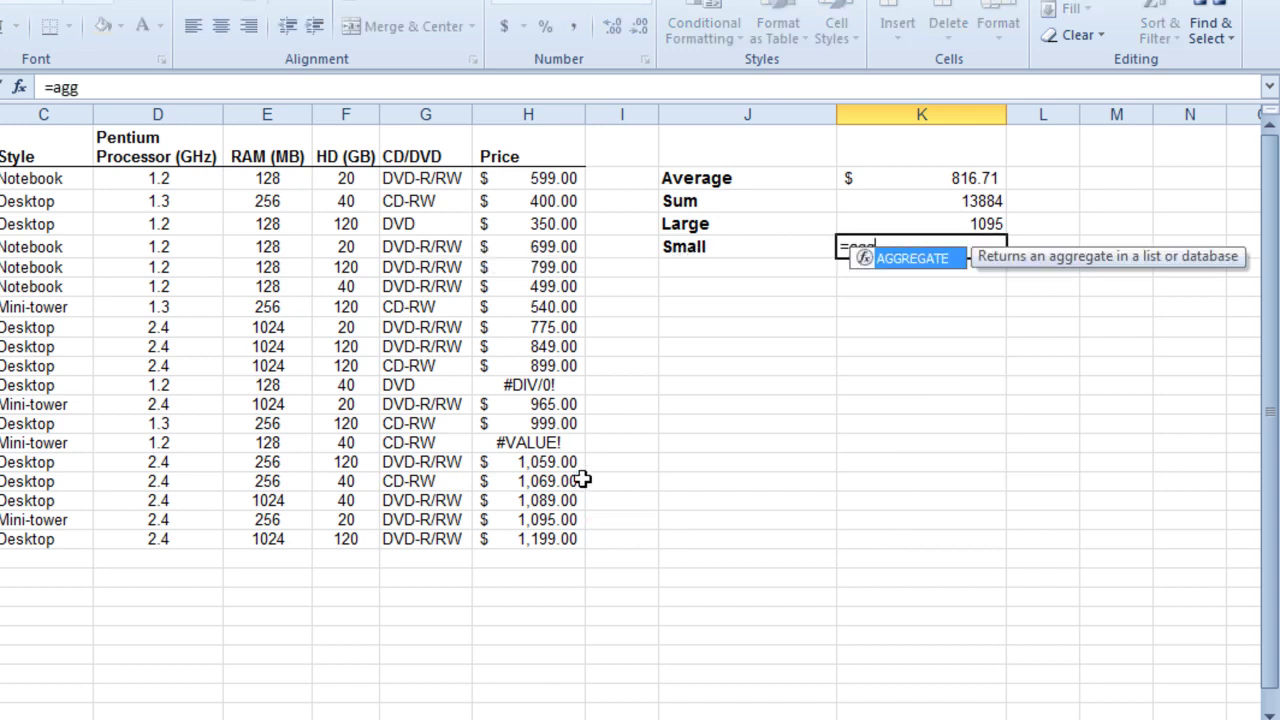
{"action": "double_click", "coordinate": [924, 259]}
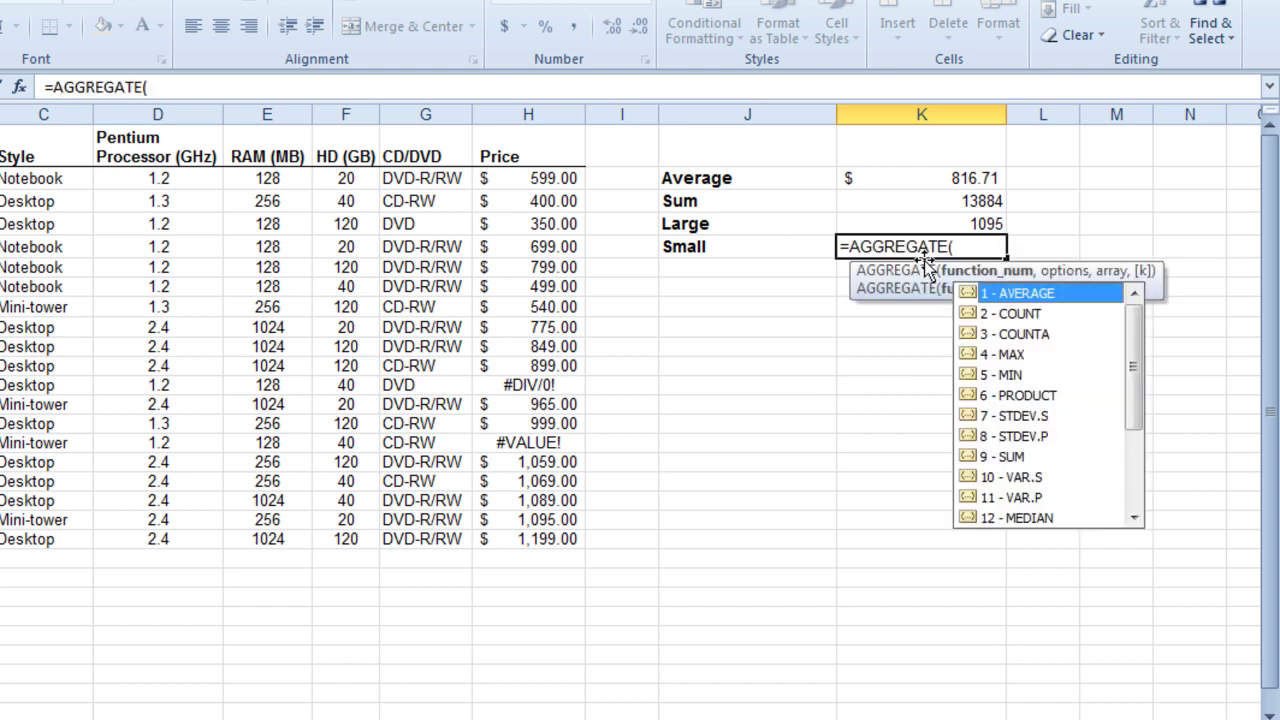
{"action": "left_click", "coordinate": [1137, 511]}
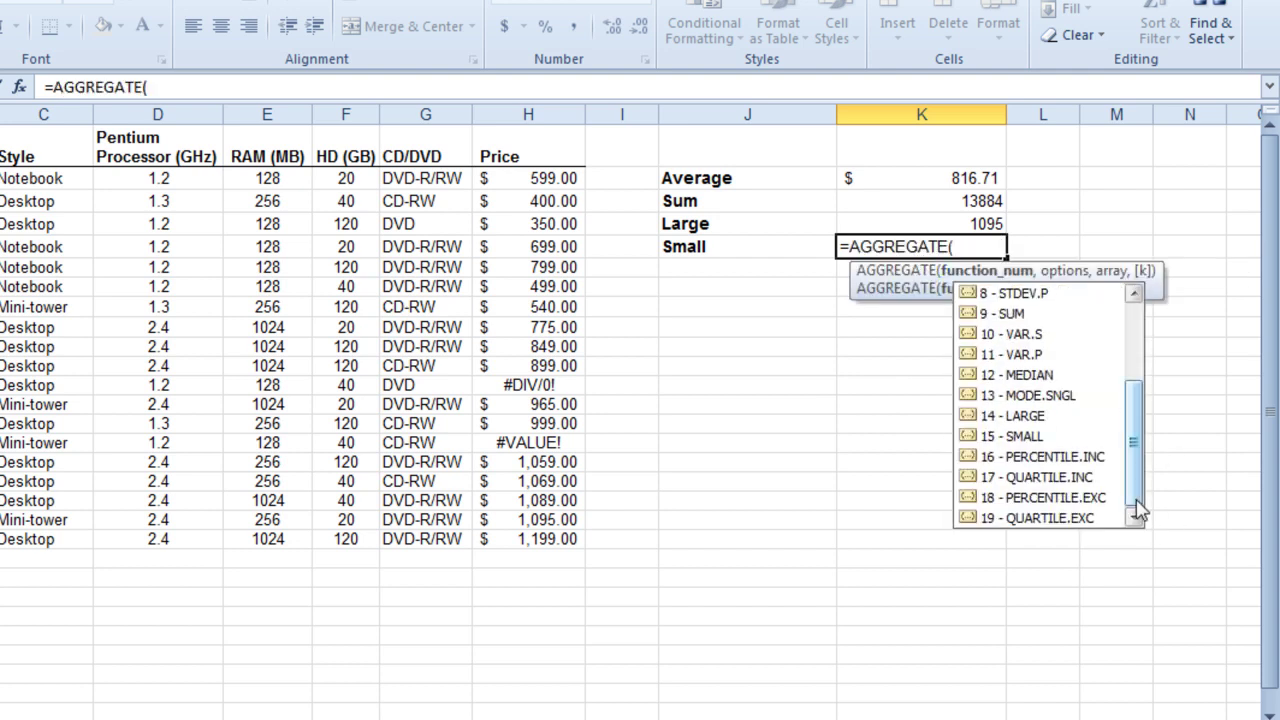
{"action": "double_click", "coordinate": [1008, 438]}
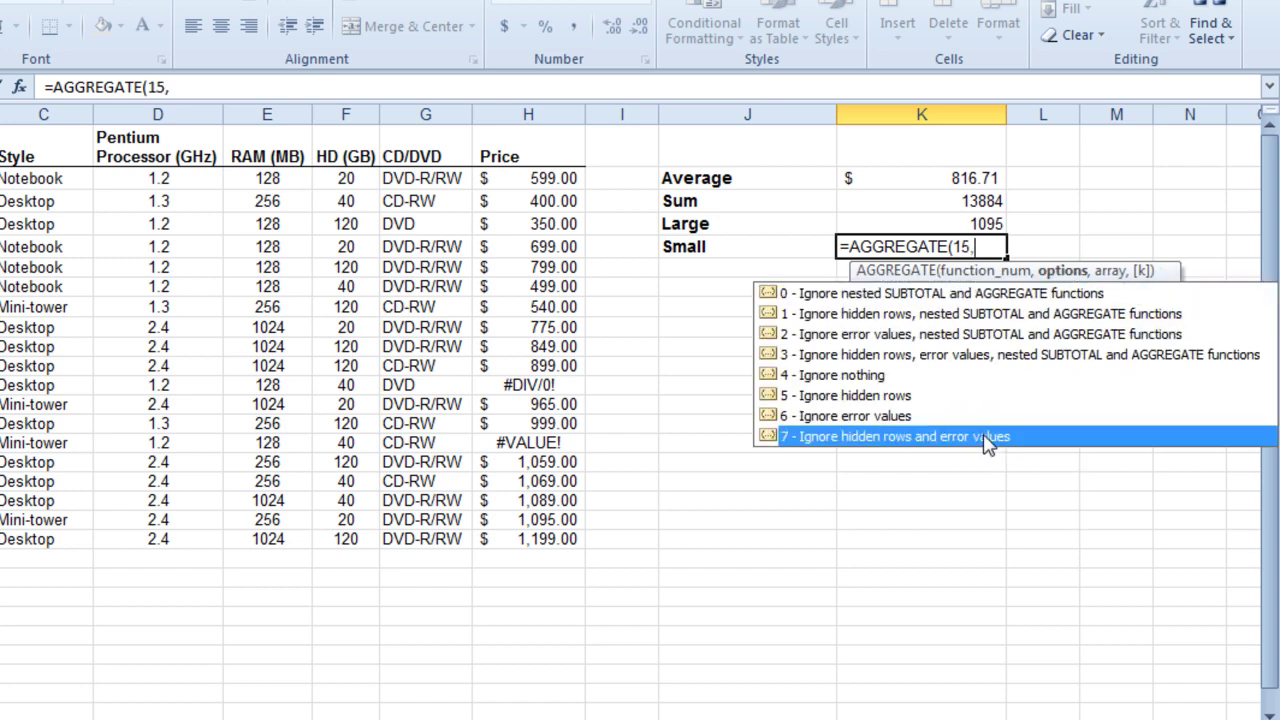
{"action": "double_click", "coordinate": [983, 436]}
{"action": "type", "text": ","}
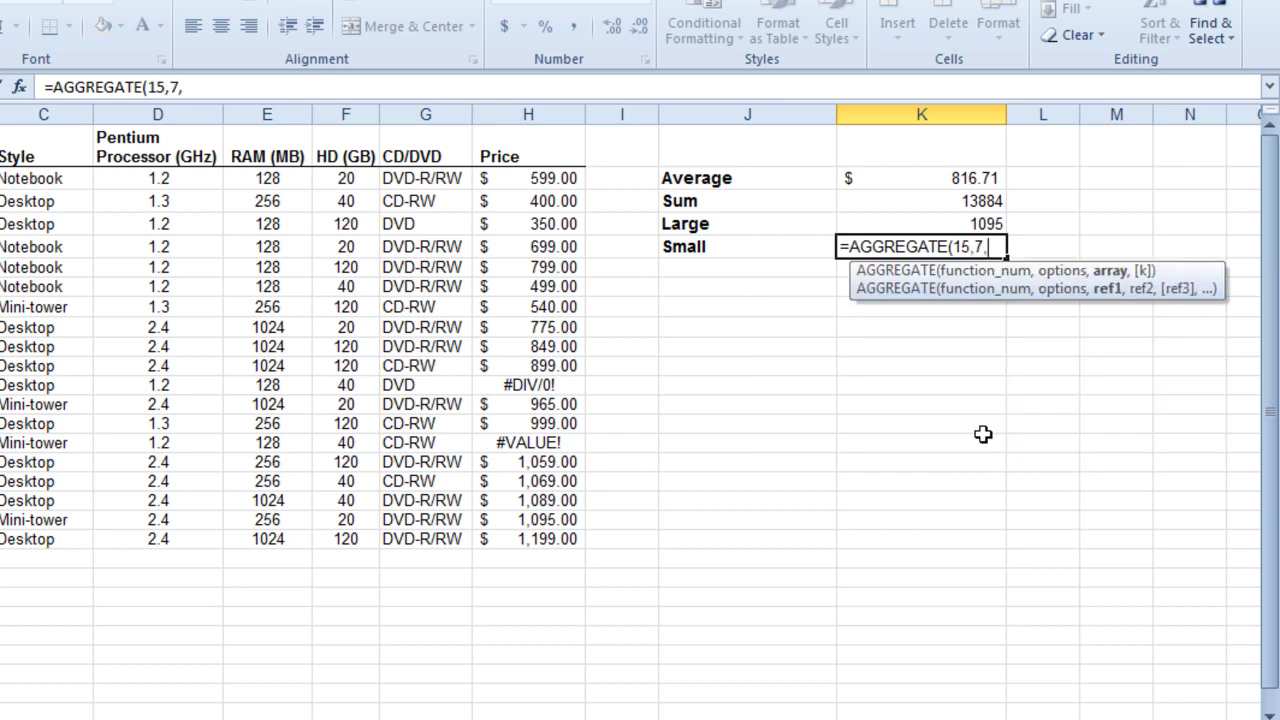
{"action": "left_click_drag", "start_coordinate": [575, 185], "coordinate": [561, 538]}
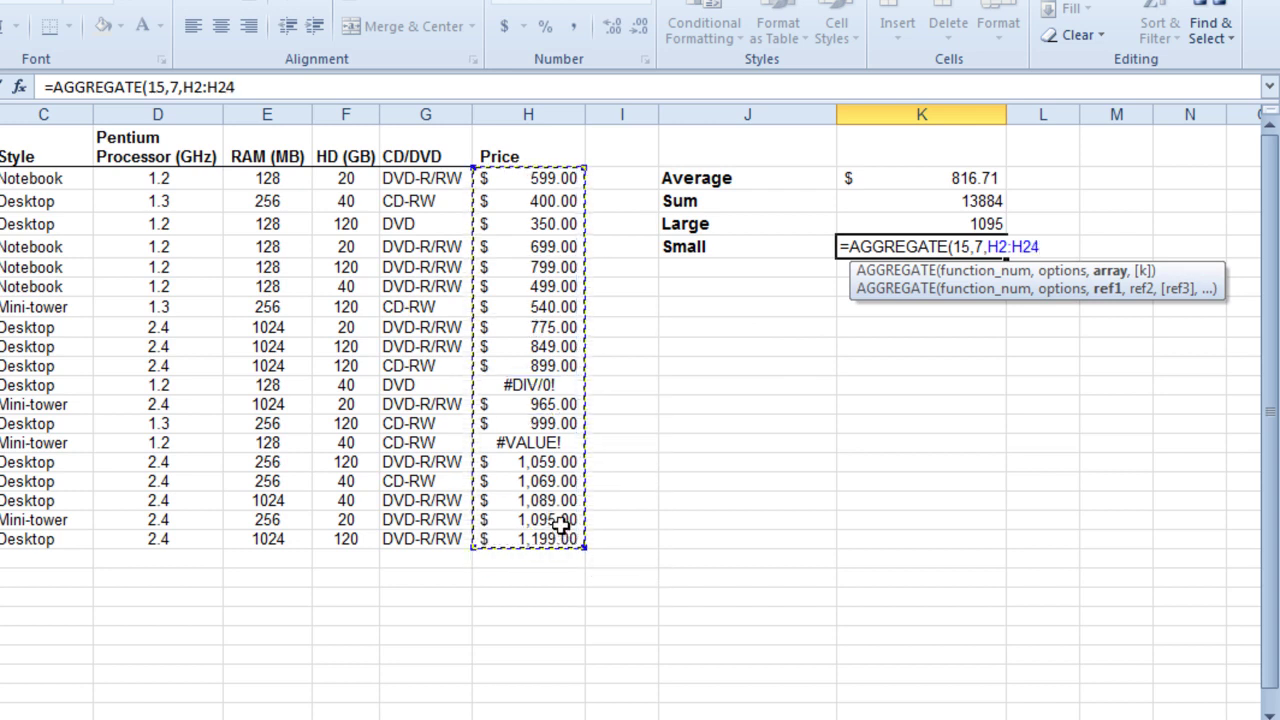
{"action": "type", "text": ",2"}
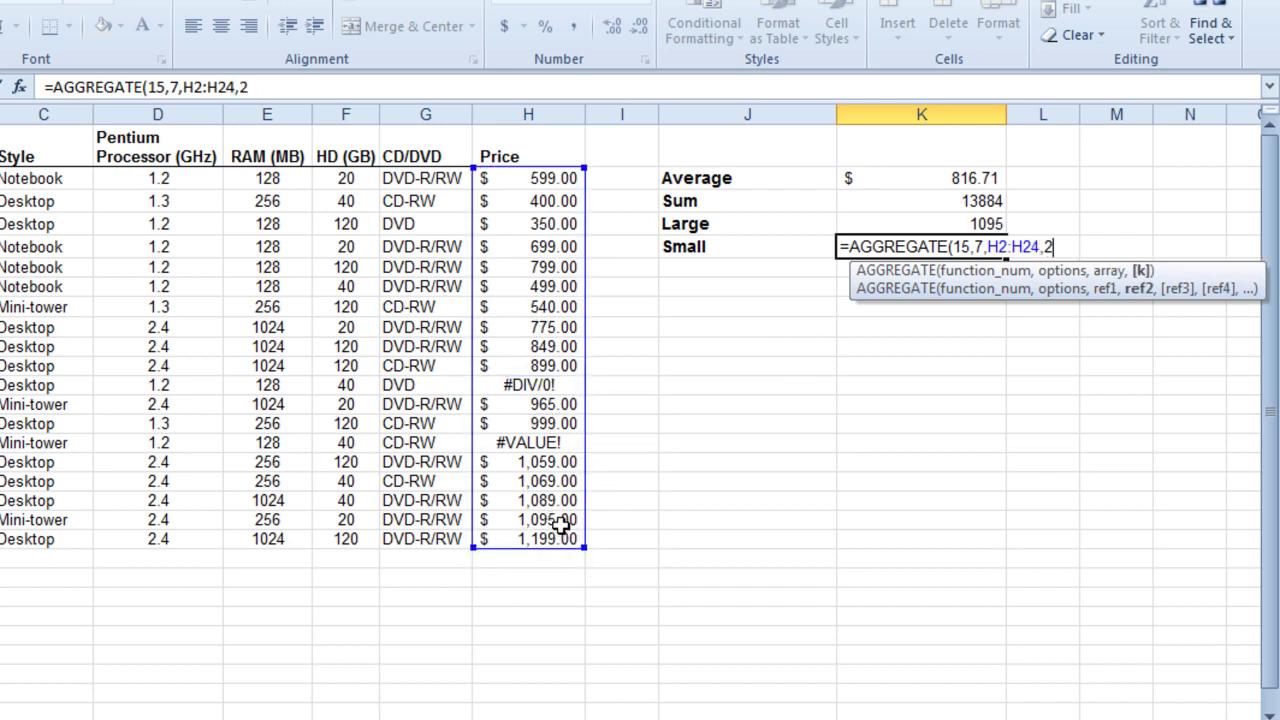
{"action": "key", "text": "Return"}
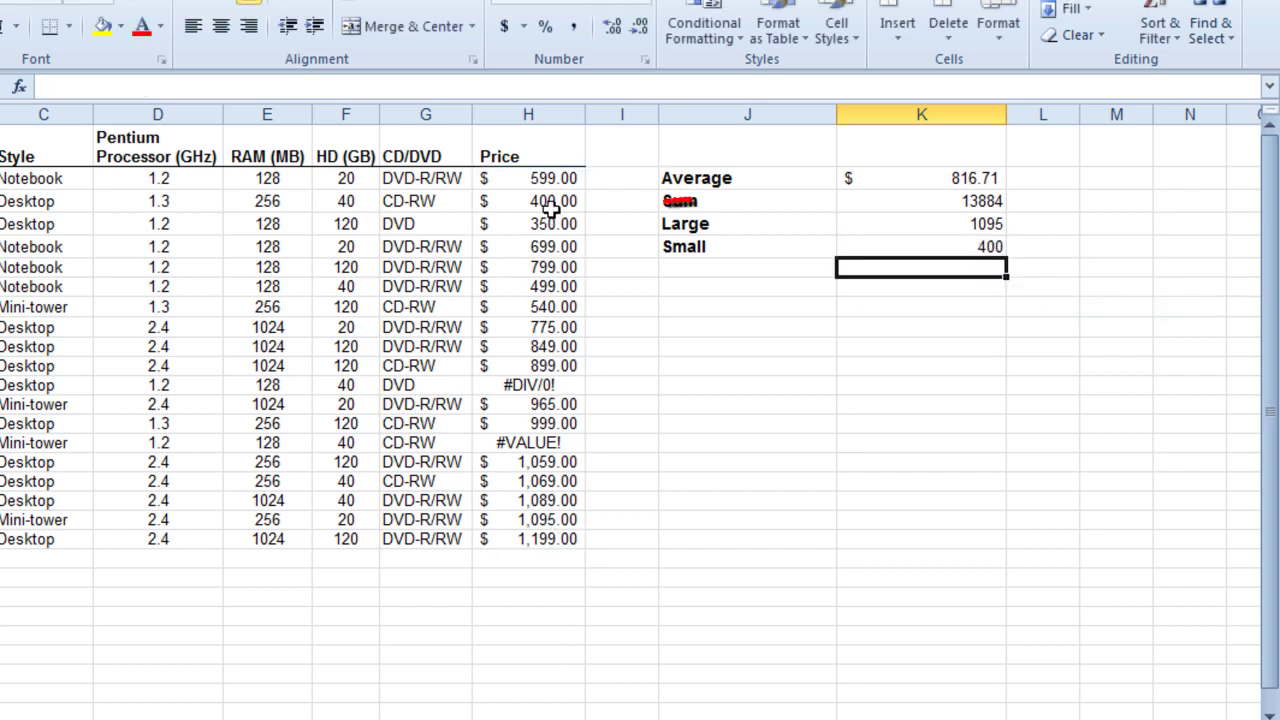